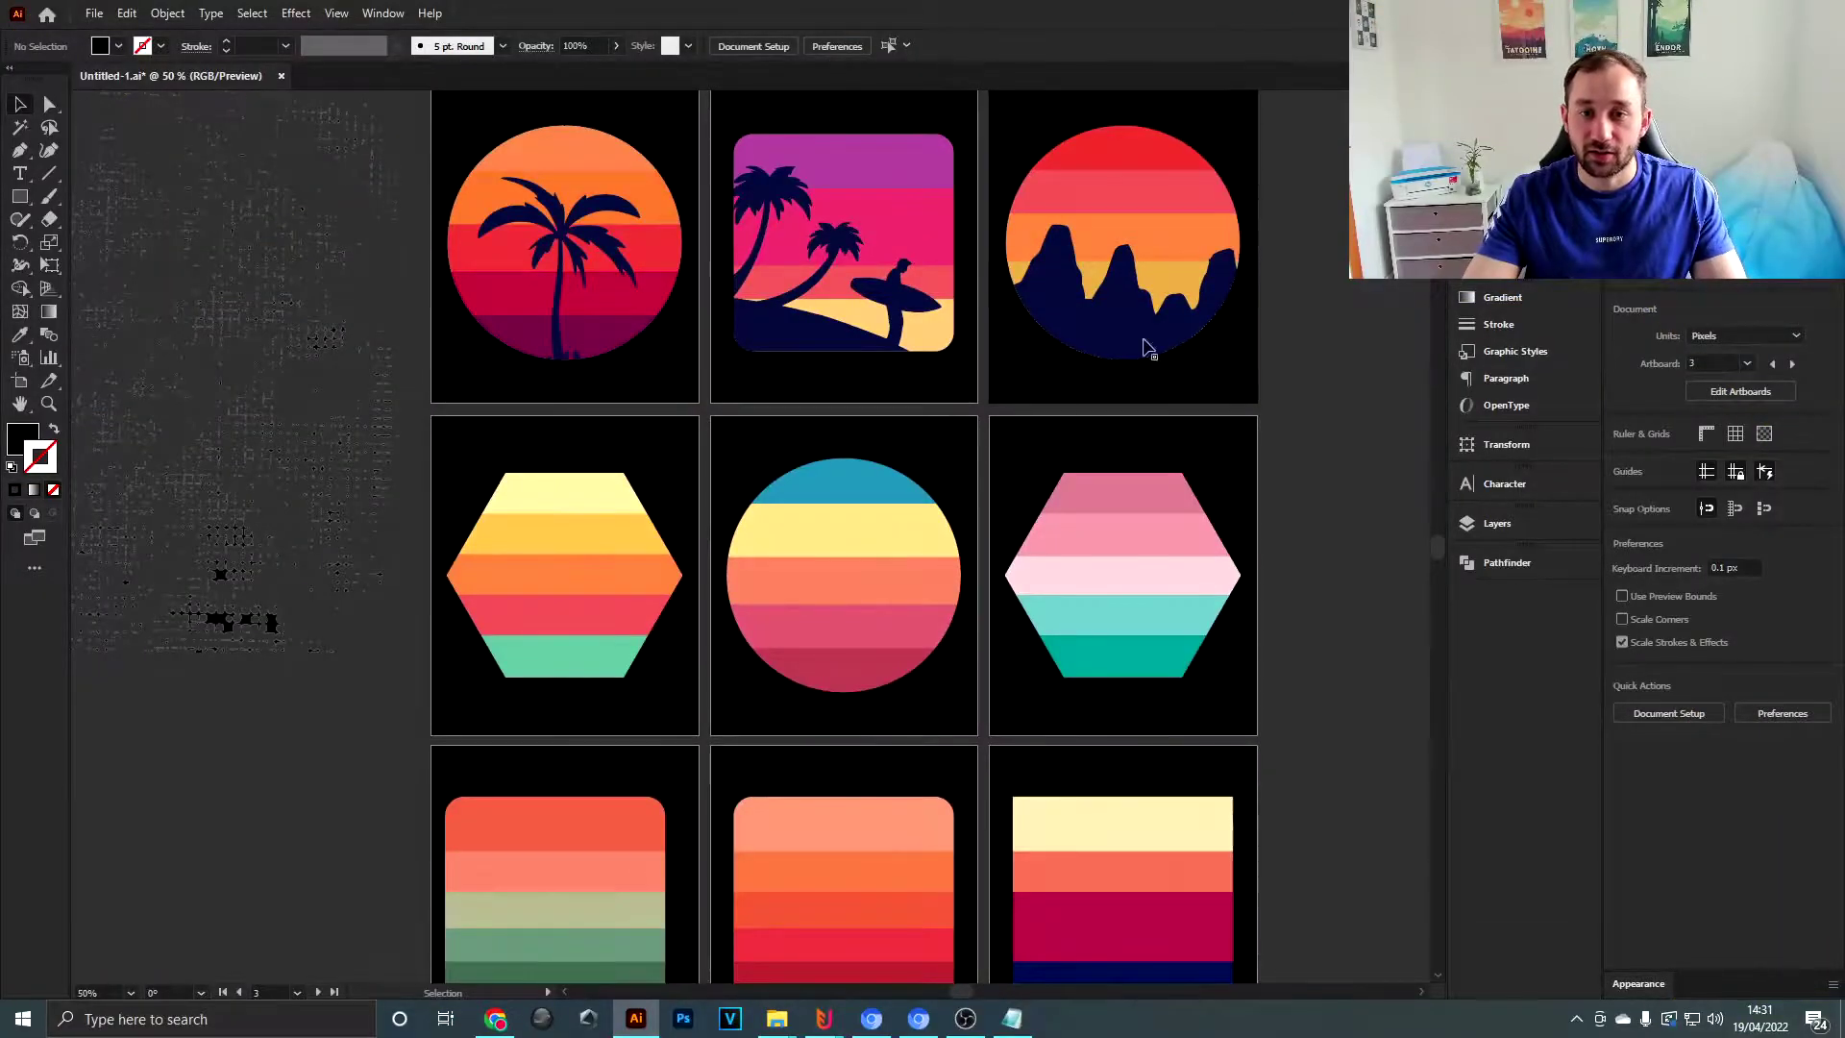
pyautogui.moveTo(680, 310); pyautogui.dragTo(1055, 376)
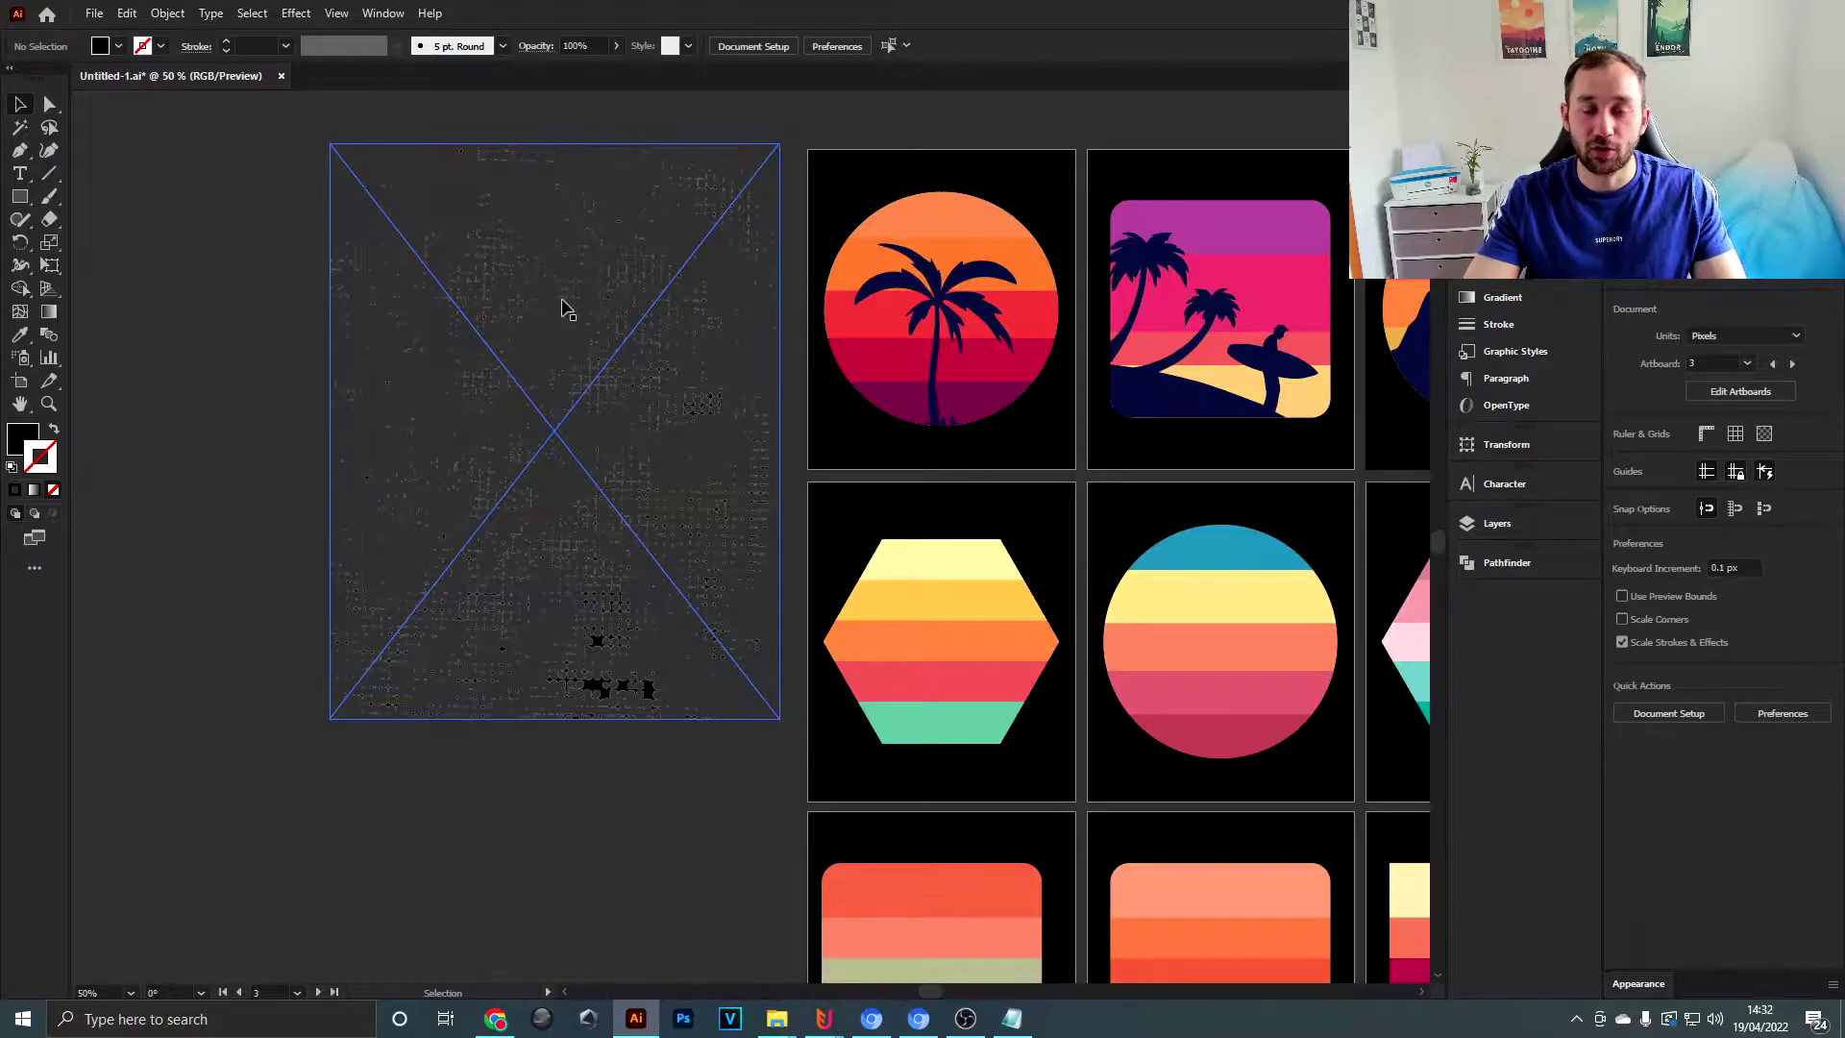
pyautogui.scroll(4, 614, 492)
pyautogui.scroll(-4, 614, 496)
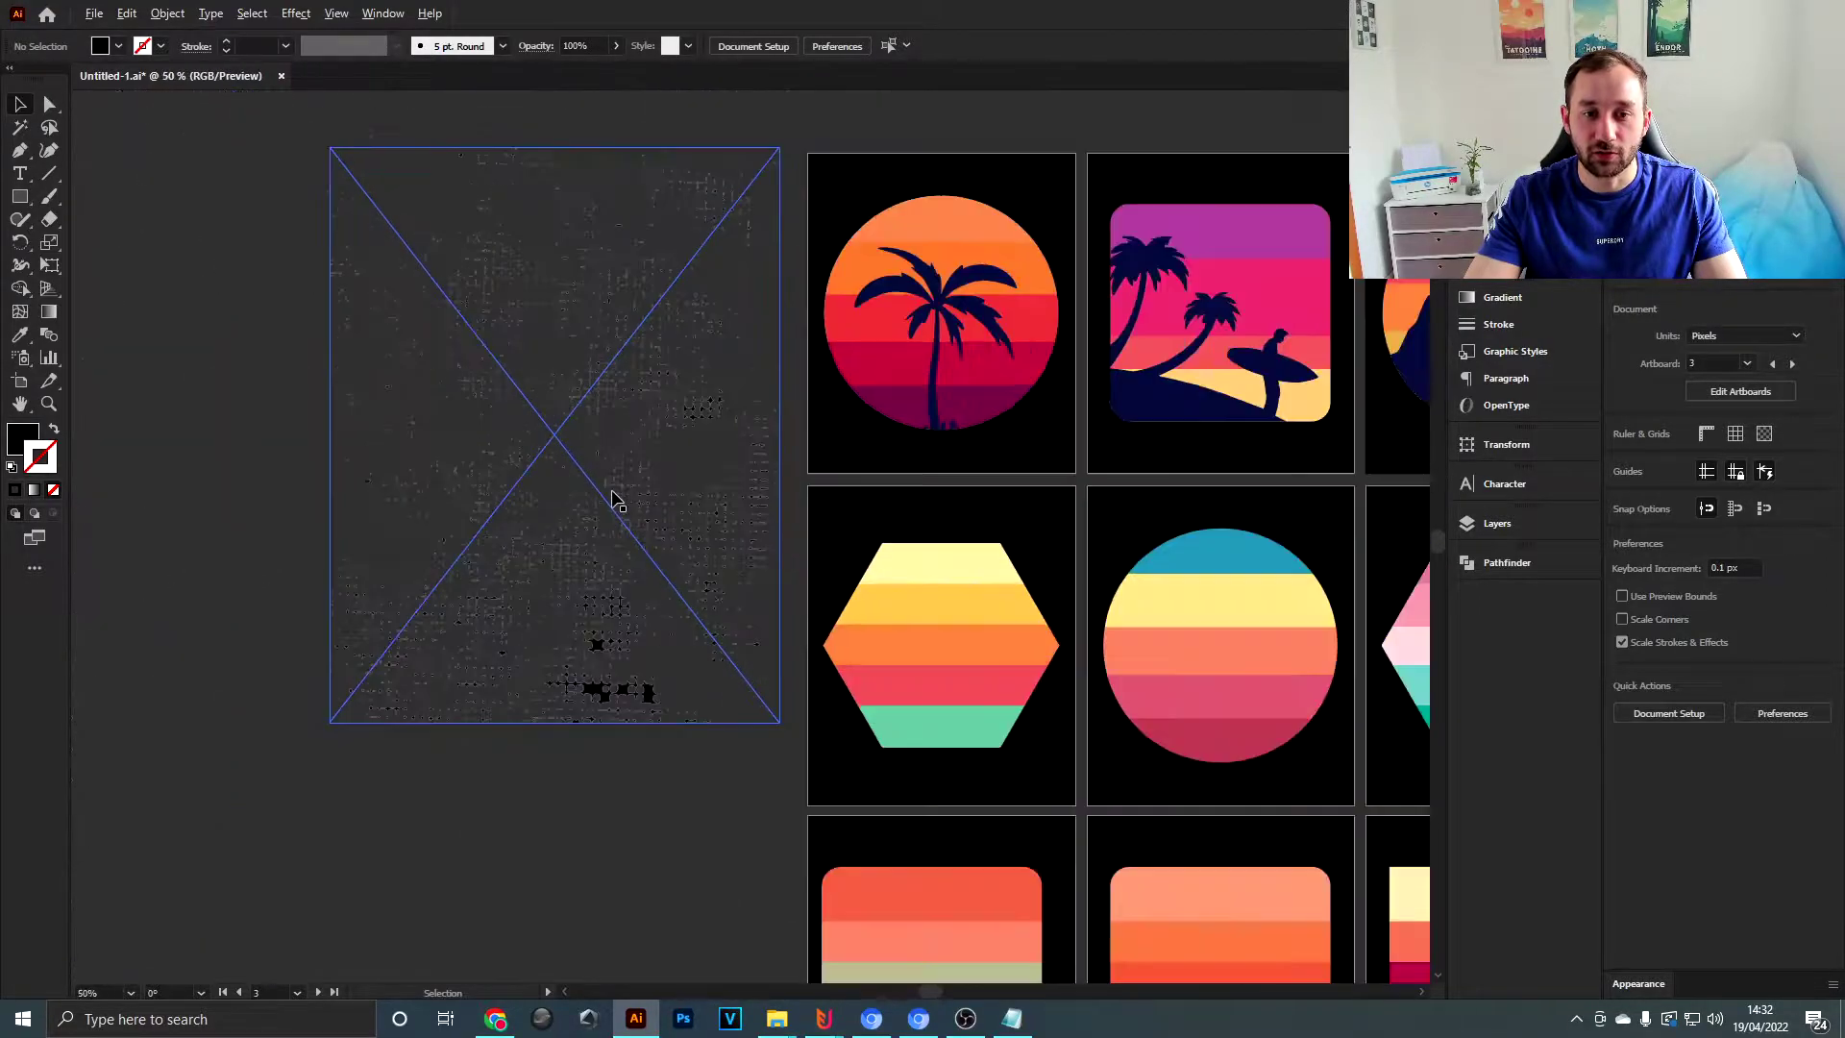
# - Select all nine sunset designs, expand their appearance and expand them into plain shapes
pyautogui.moveTo(1087, 597); pyautogui.dragTo(692, 468)
pyautogui.scroll(-1, 691, 468)
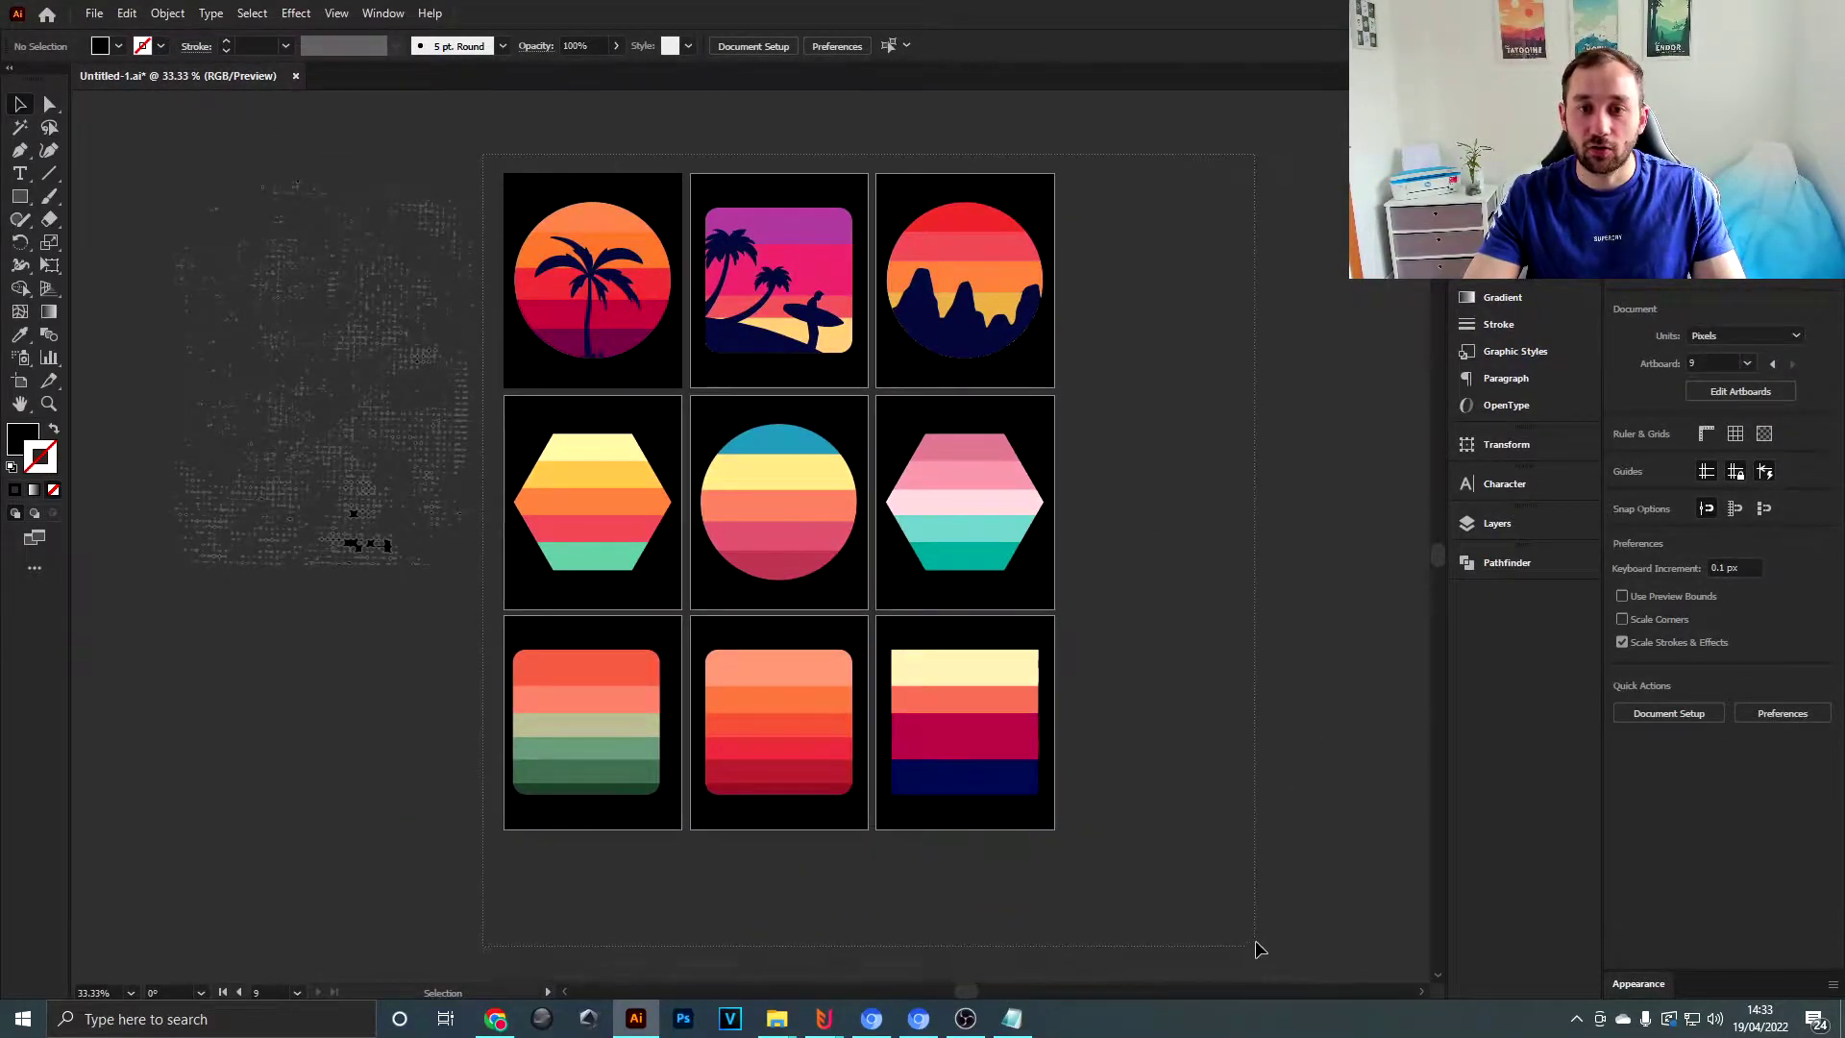
pyautogui.click(922, 773)
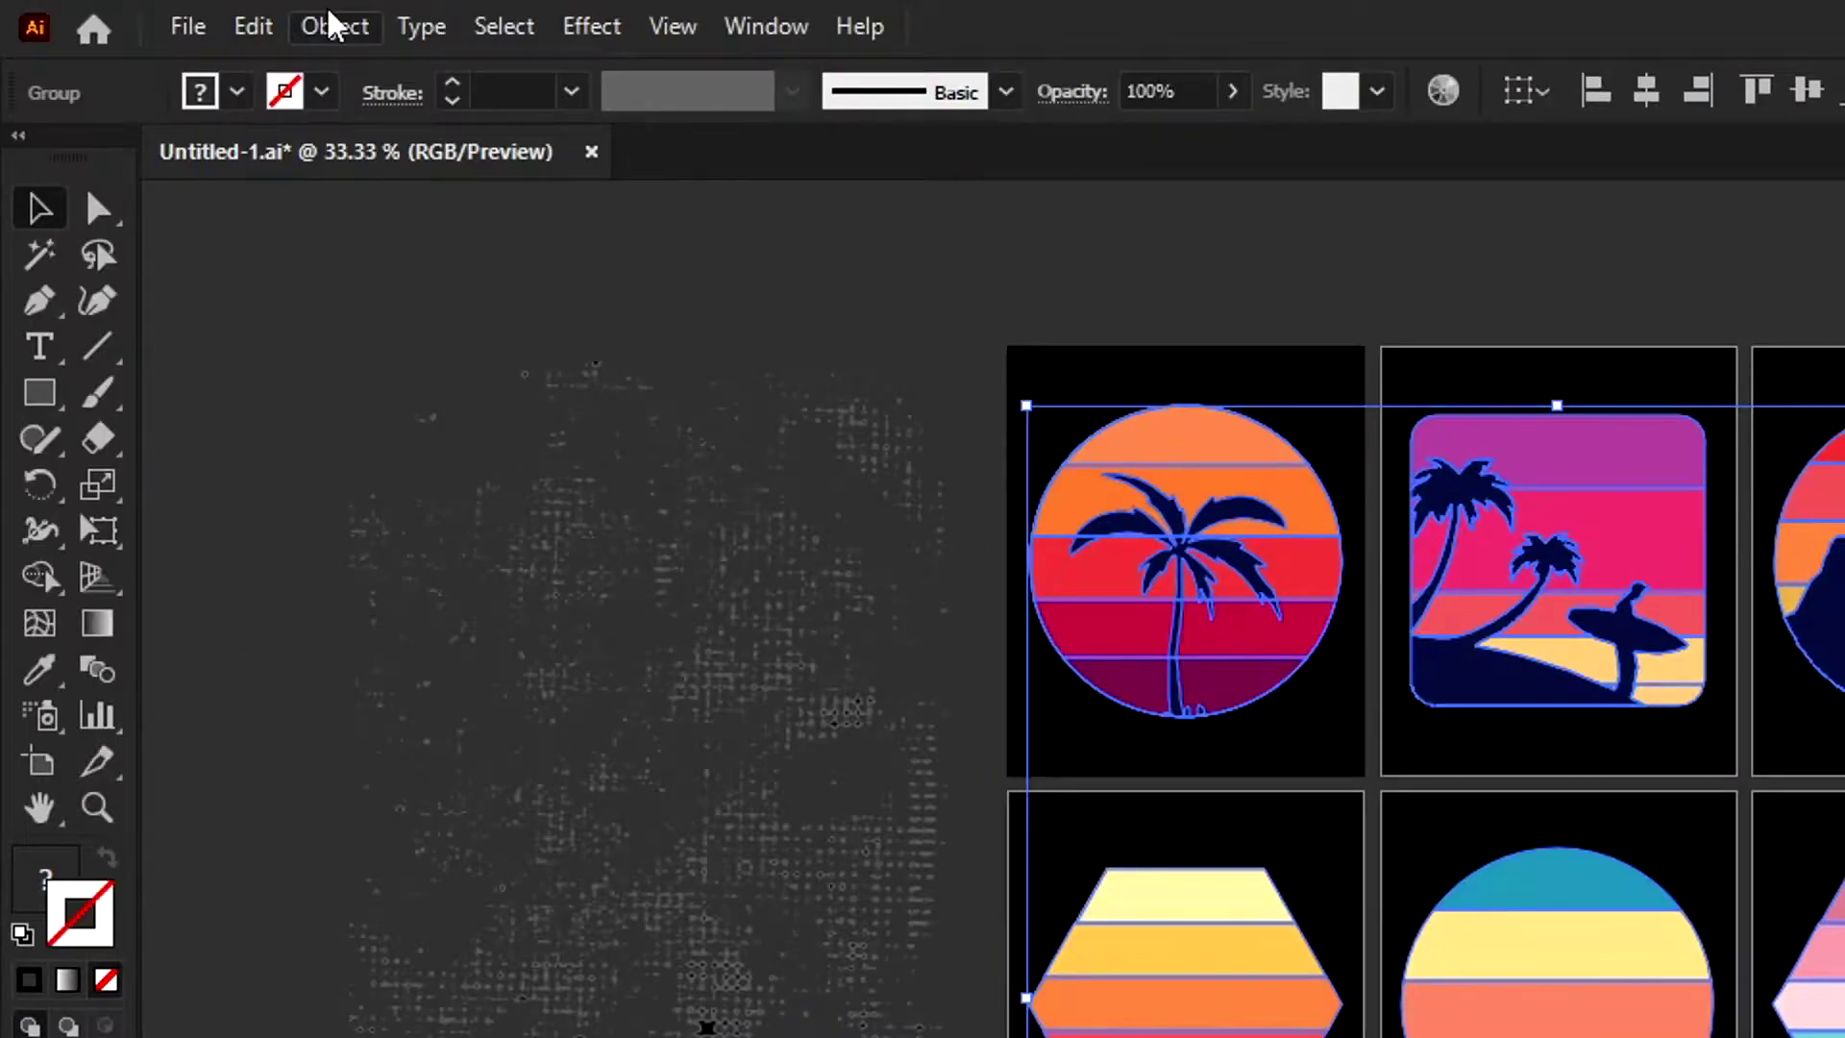
pyautogui.click(331, 24)
pyautogui.click(472, 538)
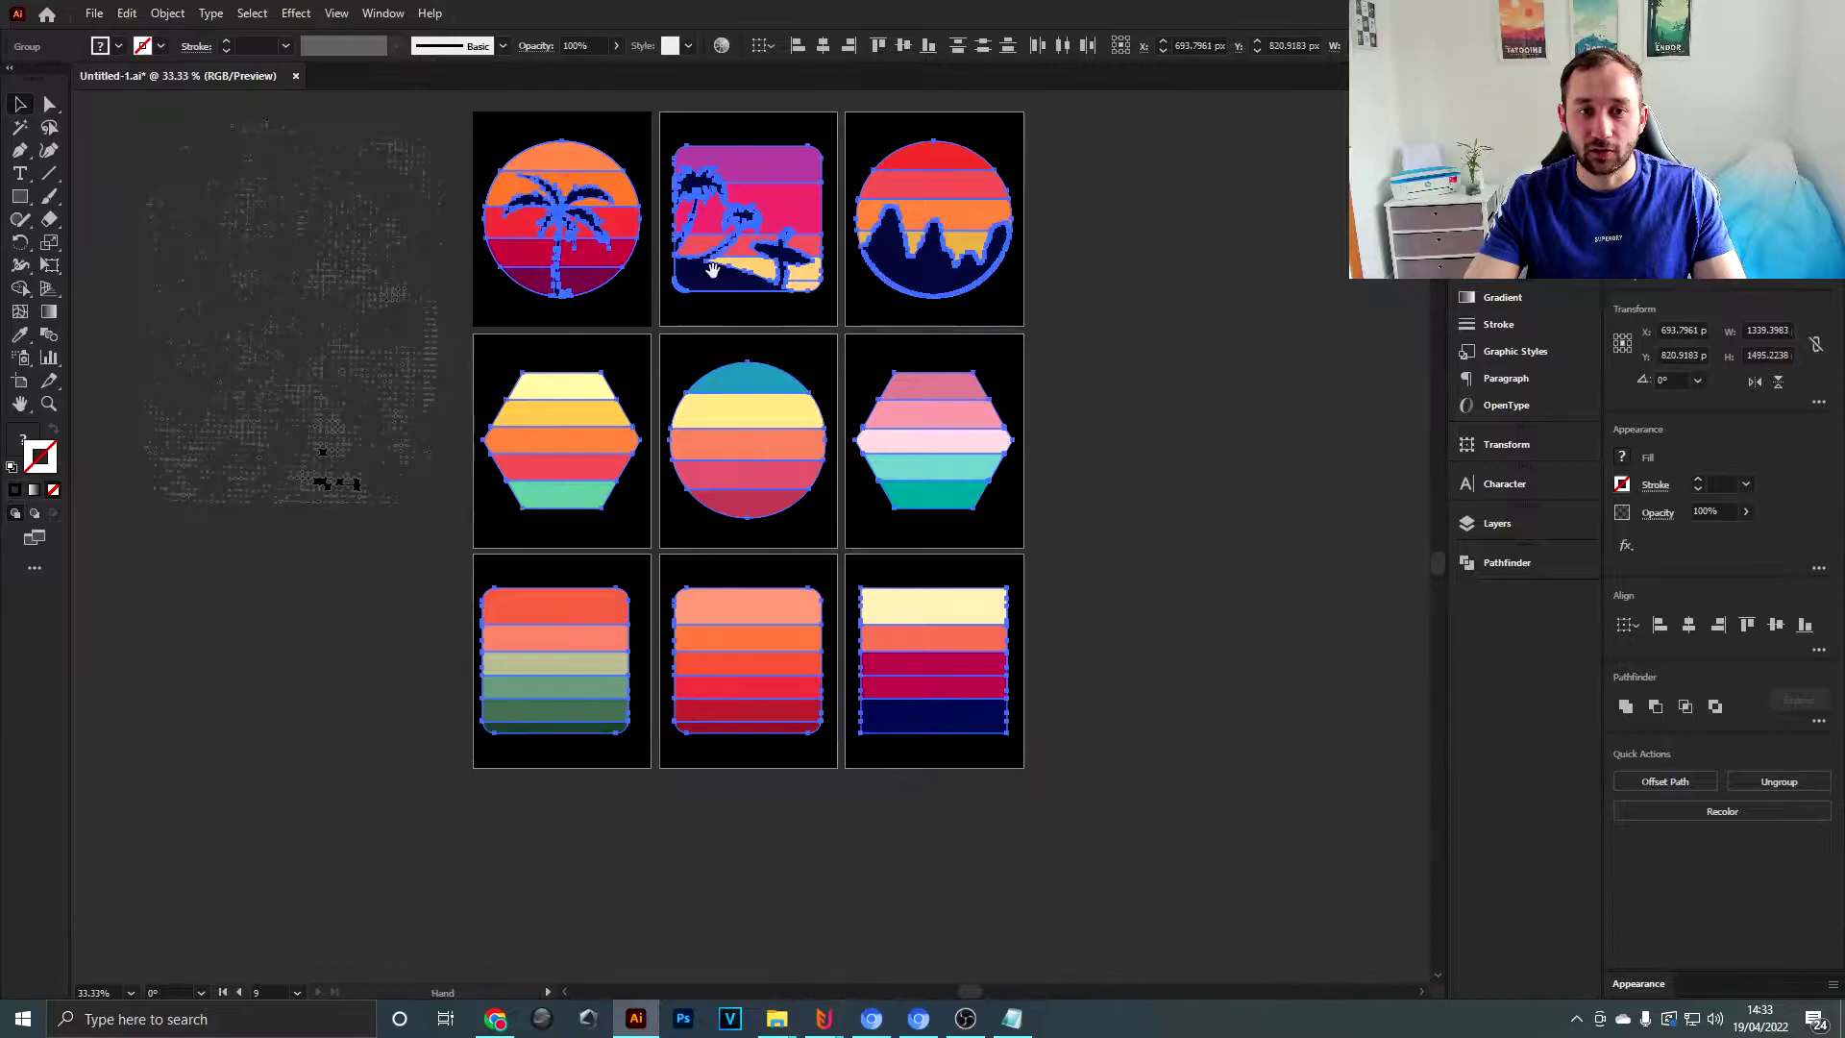
pyautogui.moveTo(717, 147); pyautogui.dragTo(721, 274)
pyautogui.click(166, 13)
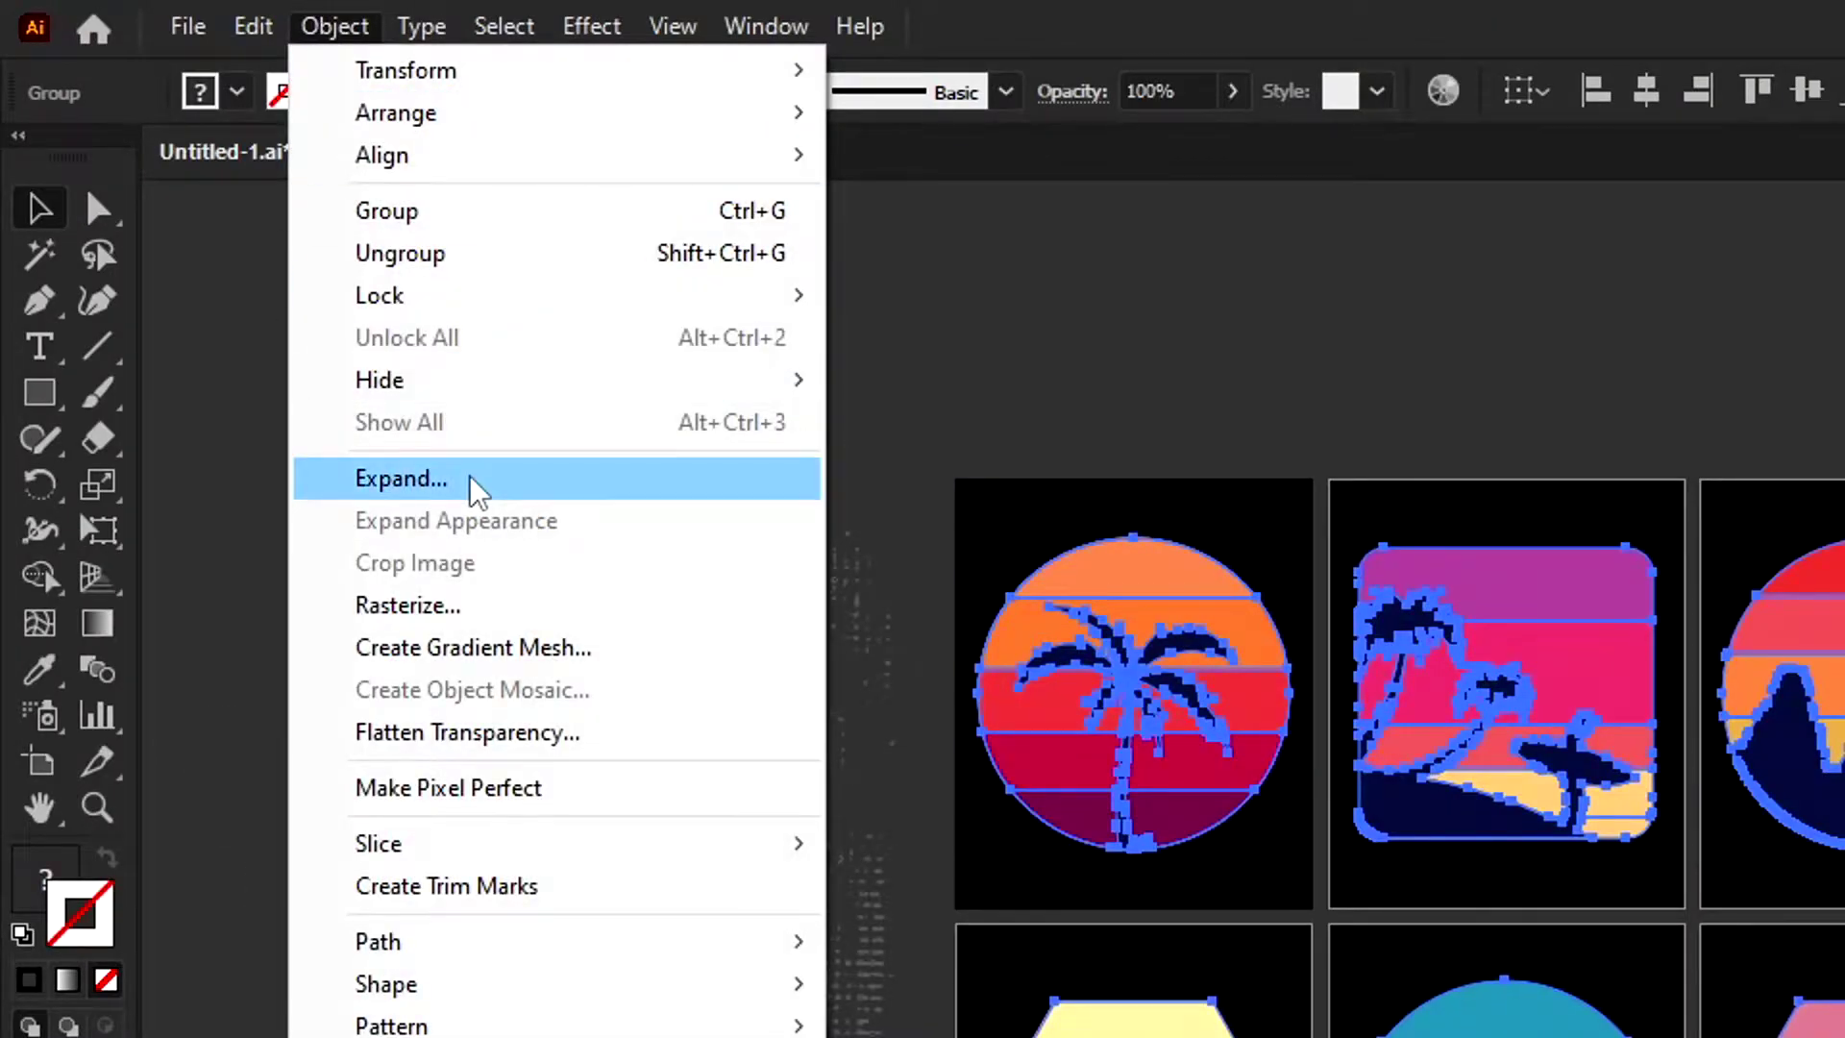
pyautogui.click(400, 479)
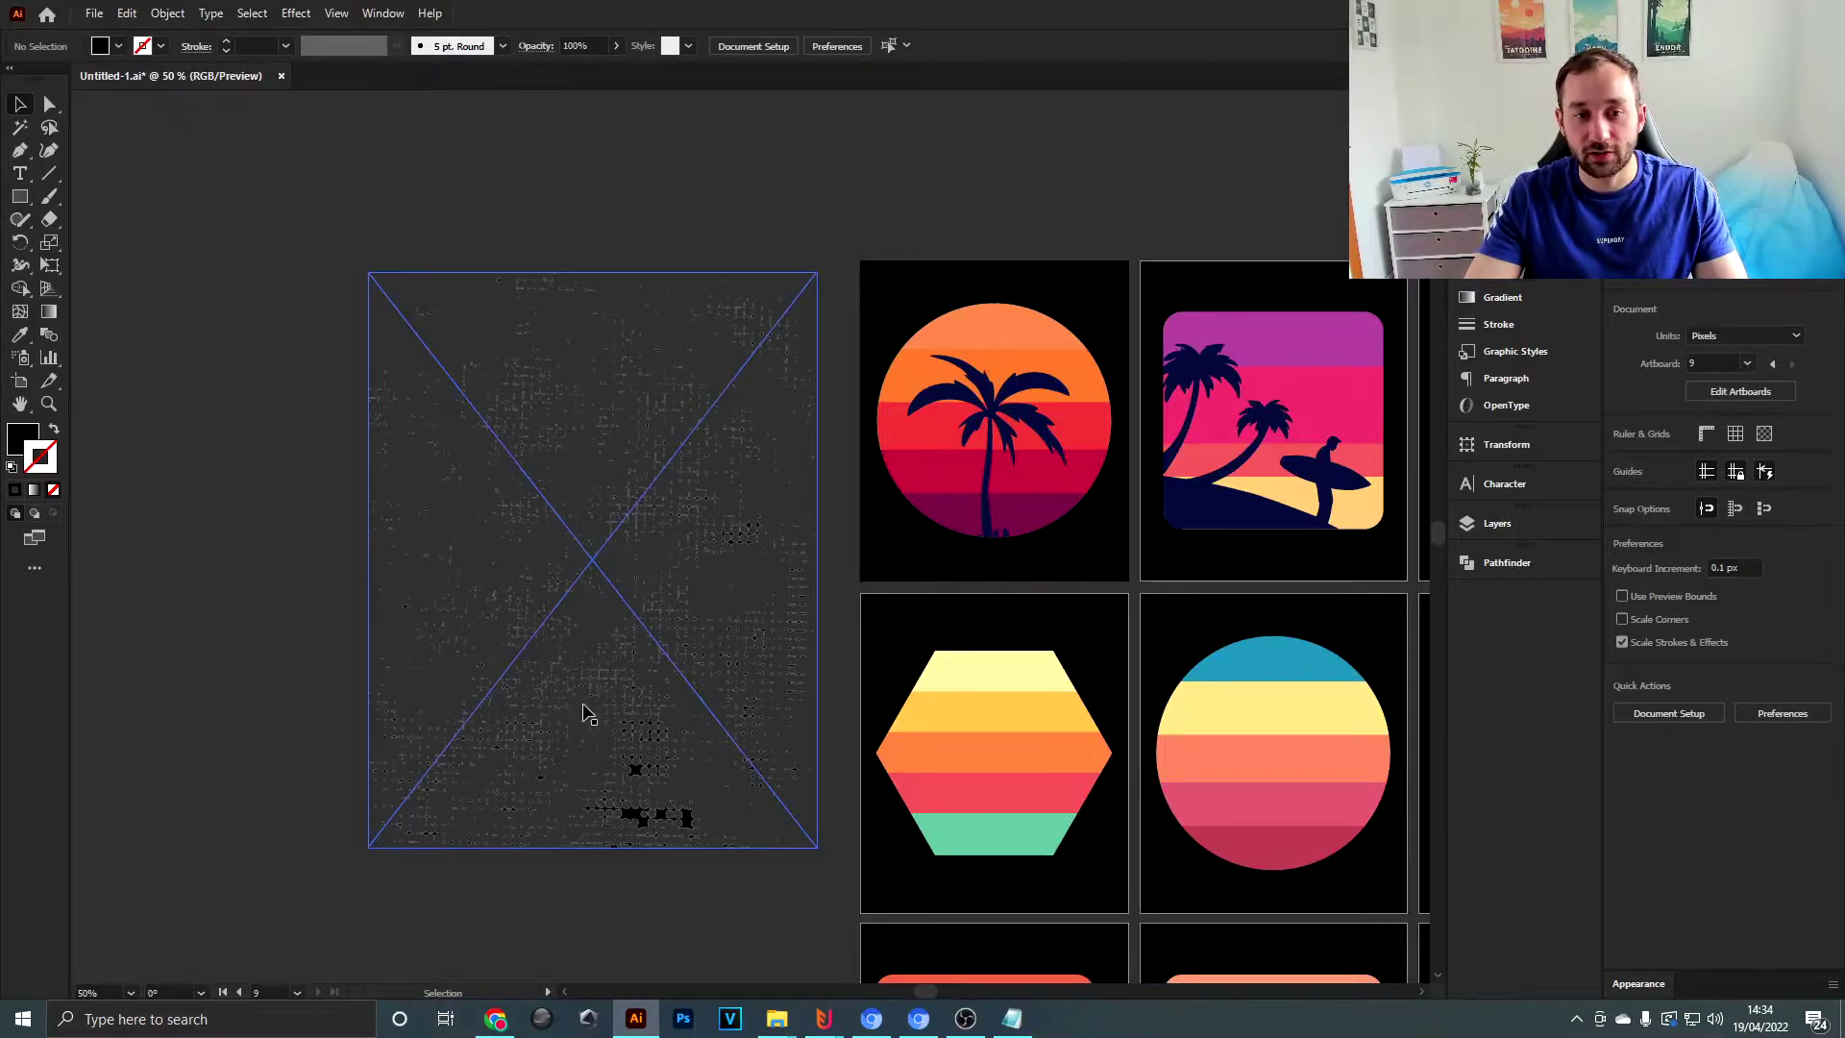
# - Run Image Trace on the linked distressed texture image beside the artboards, accepting the trace despite its large size
pyautogui.scroll(3, 584, 708)
pyautogui.scroll(3, 675, 631)
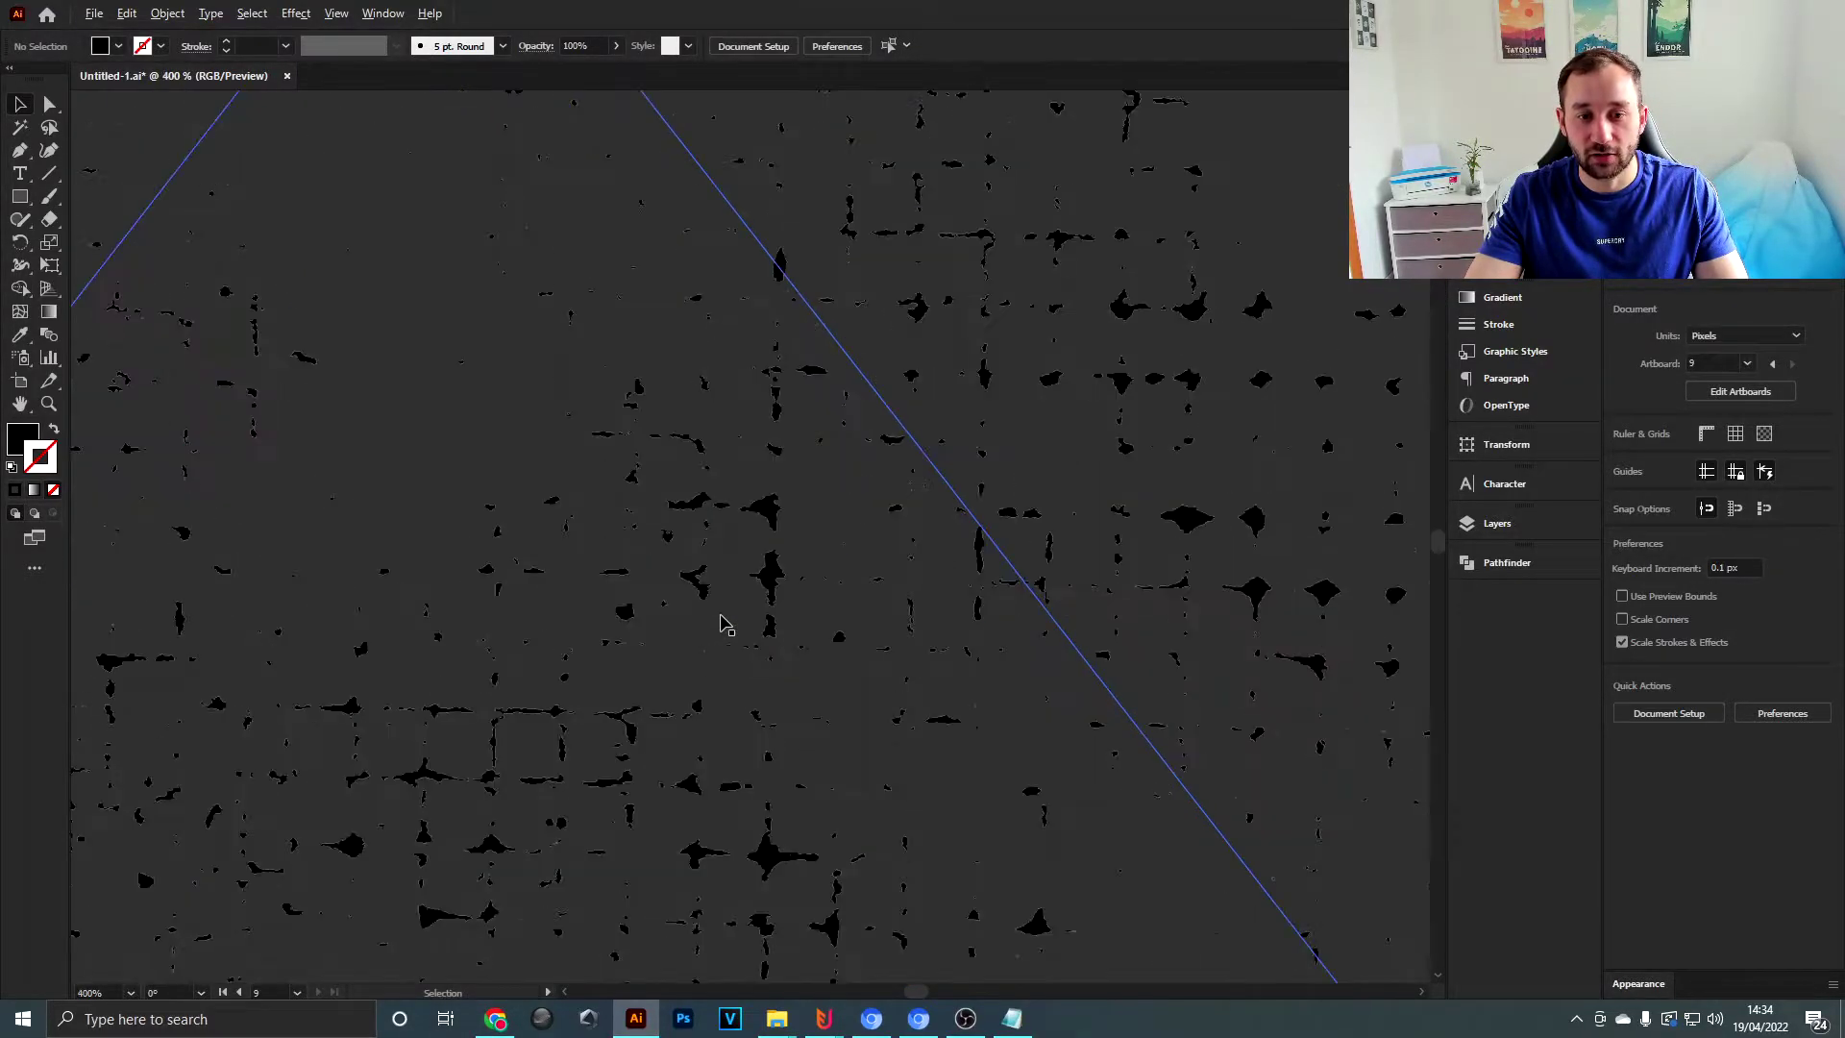
pyautogui.scroll(-5, 725, 624)
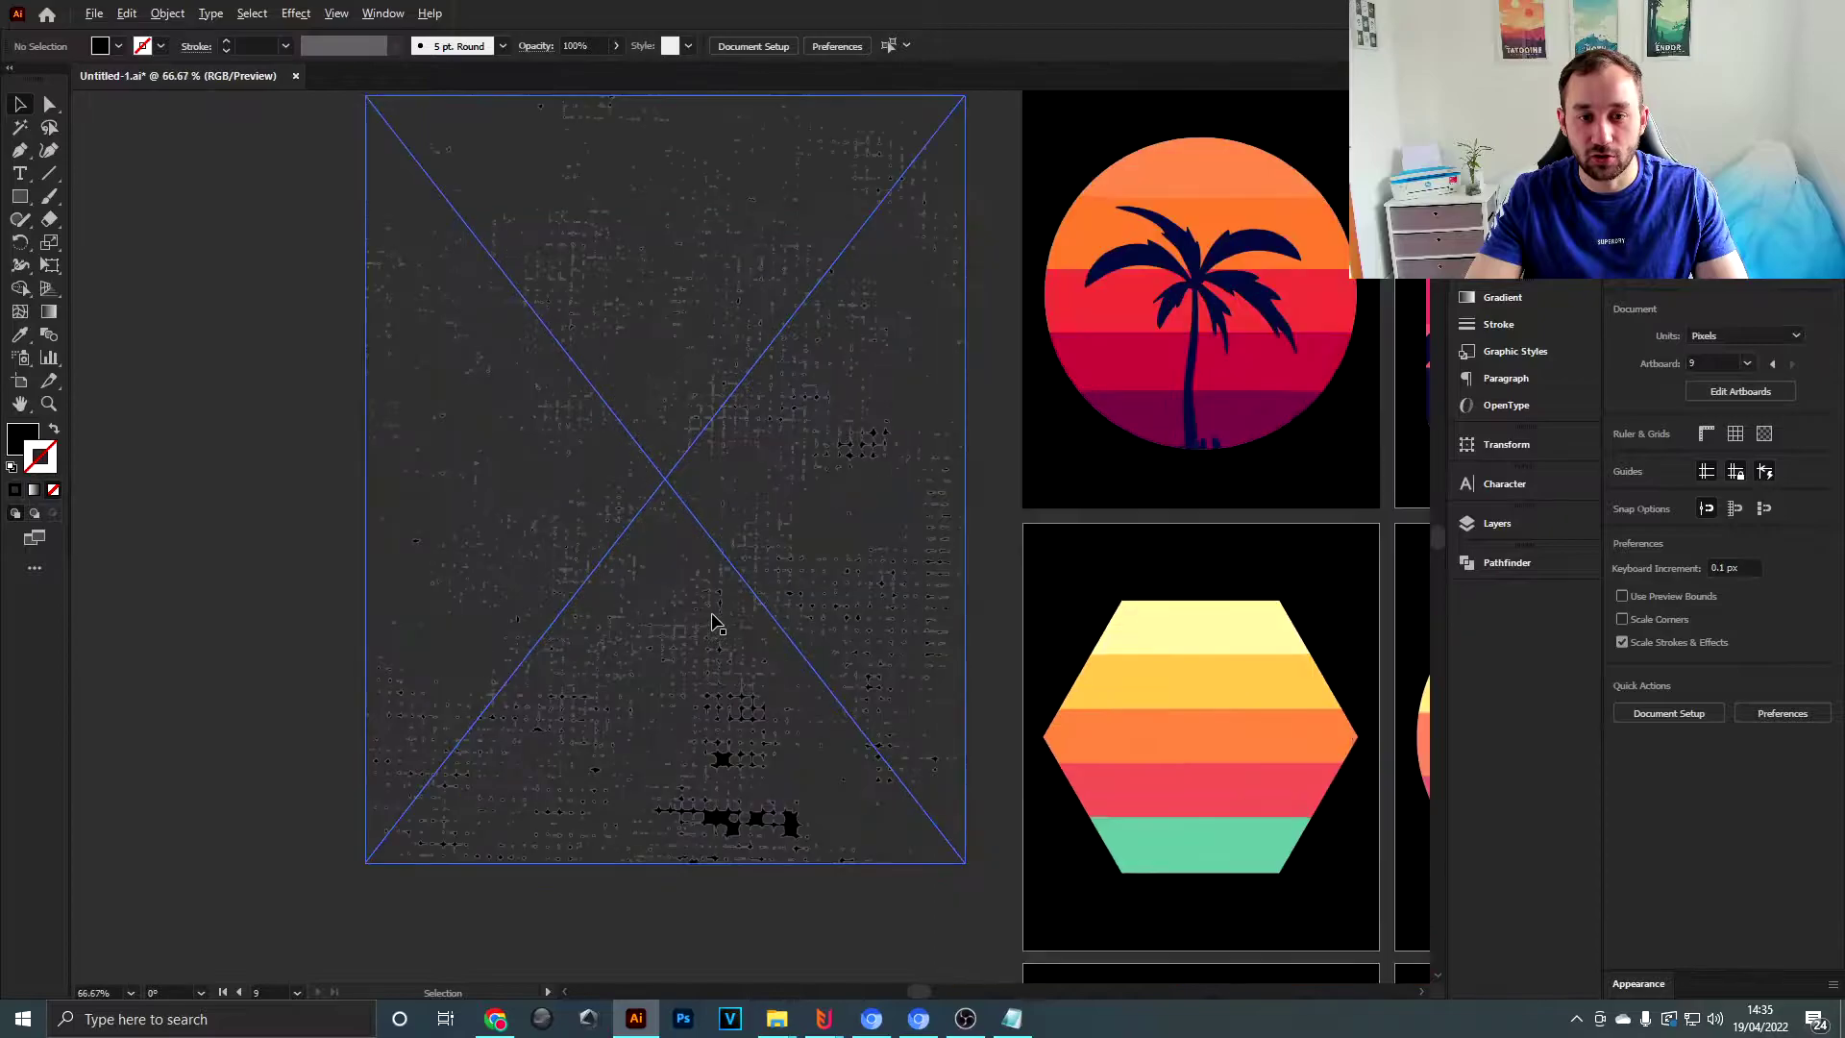
pyautogui.moveTo(782, 527); pyautogui.dragTo(737, 641)
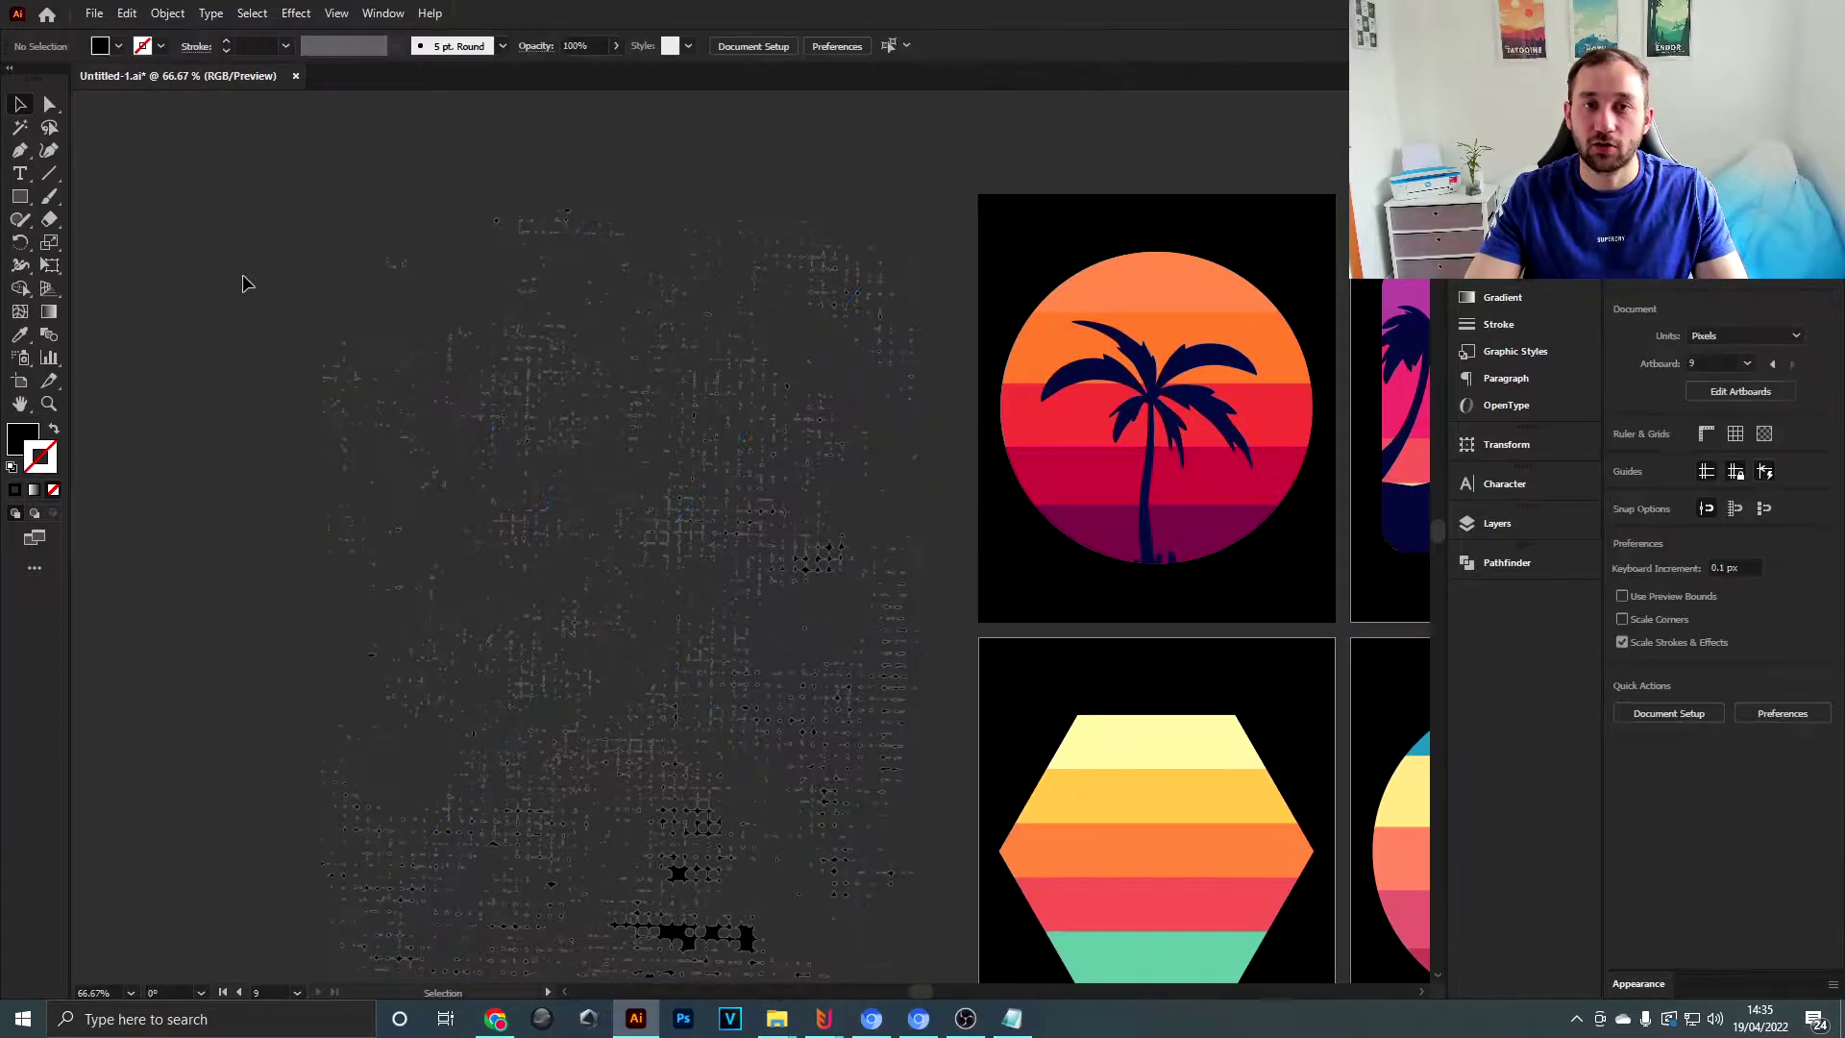
pyautogui.click(836, 826)
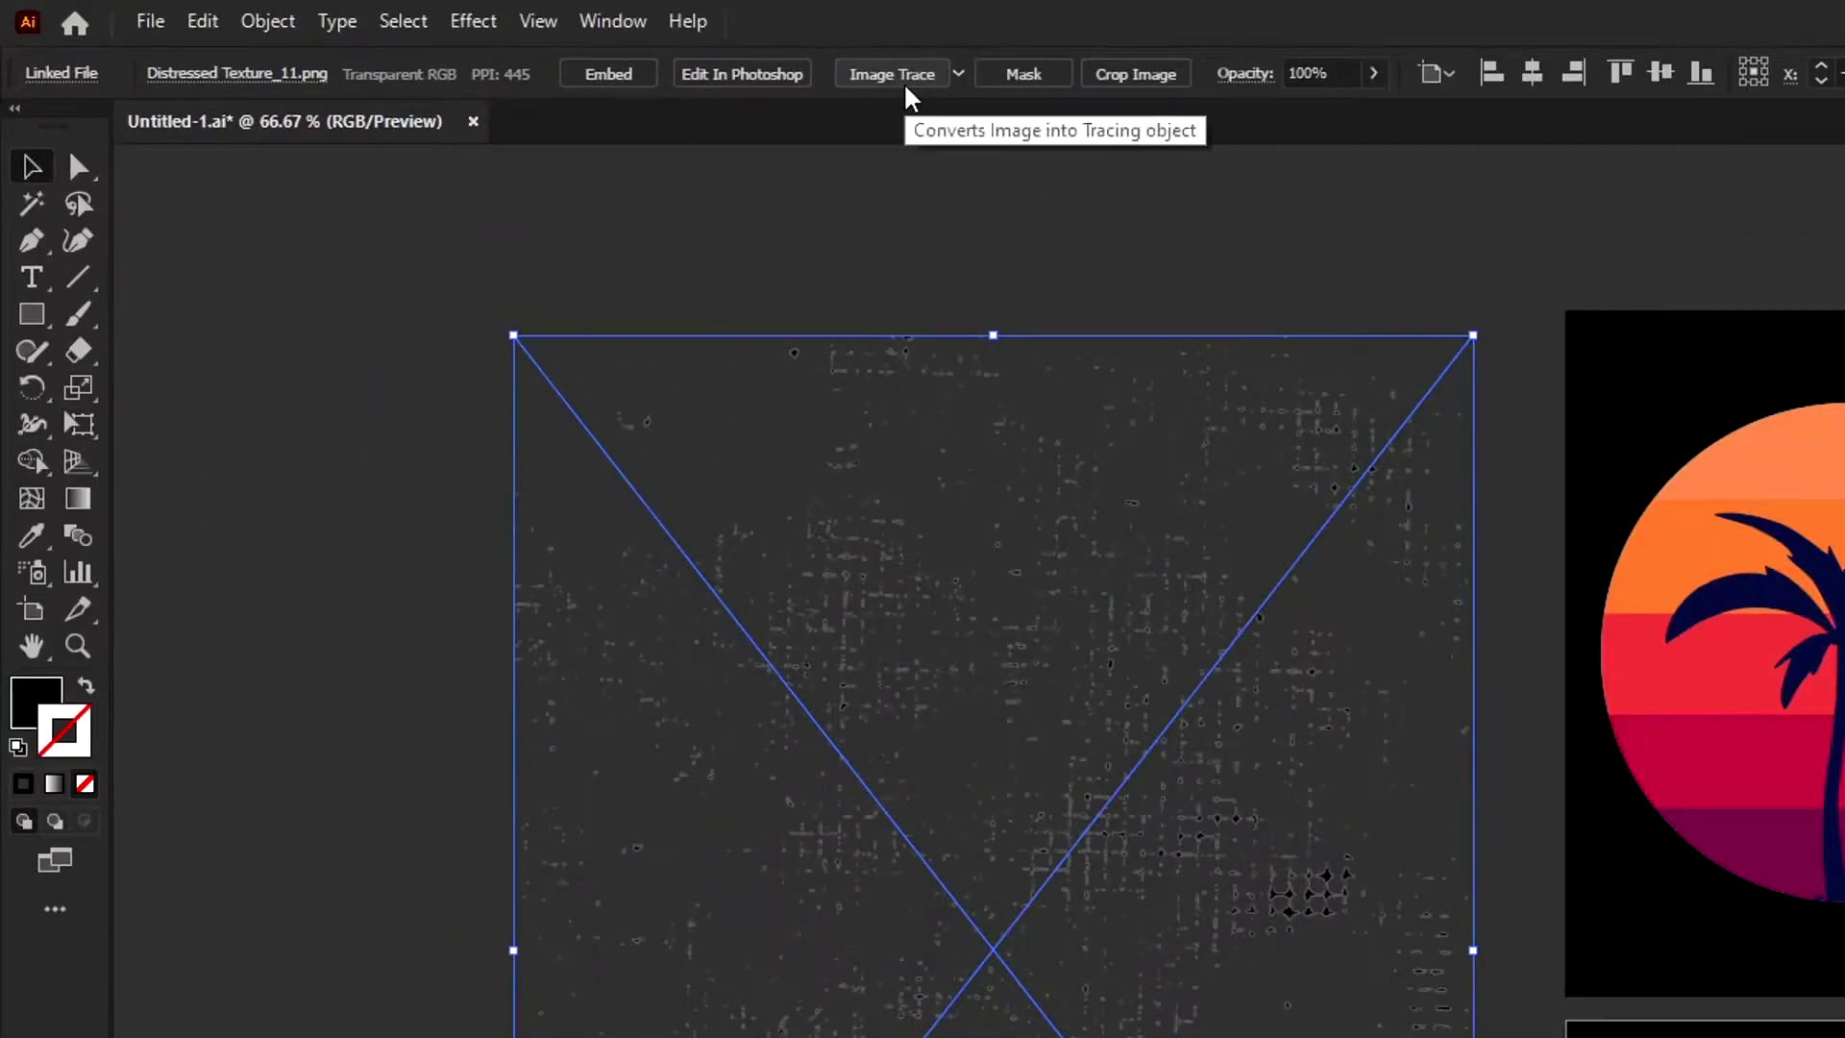
pyautogui.click(564, 54)
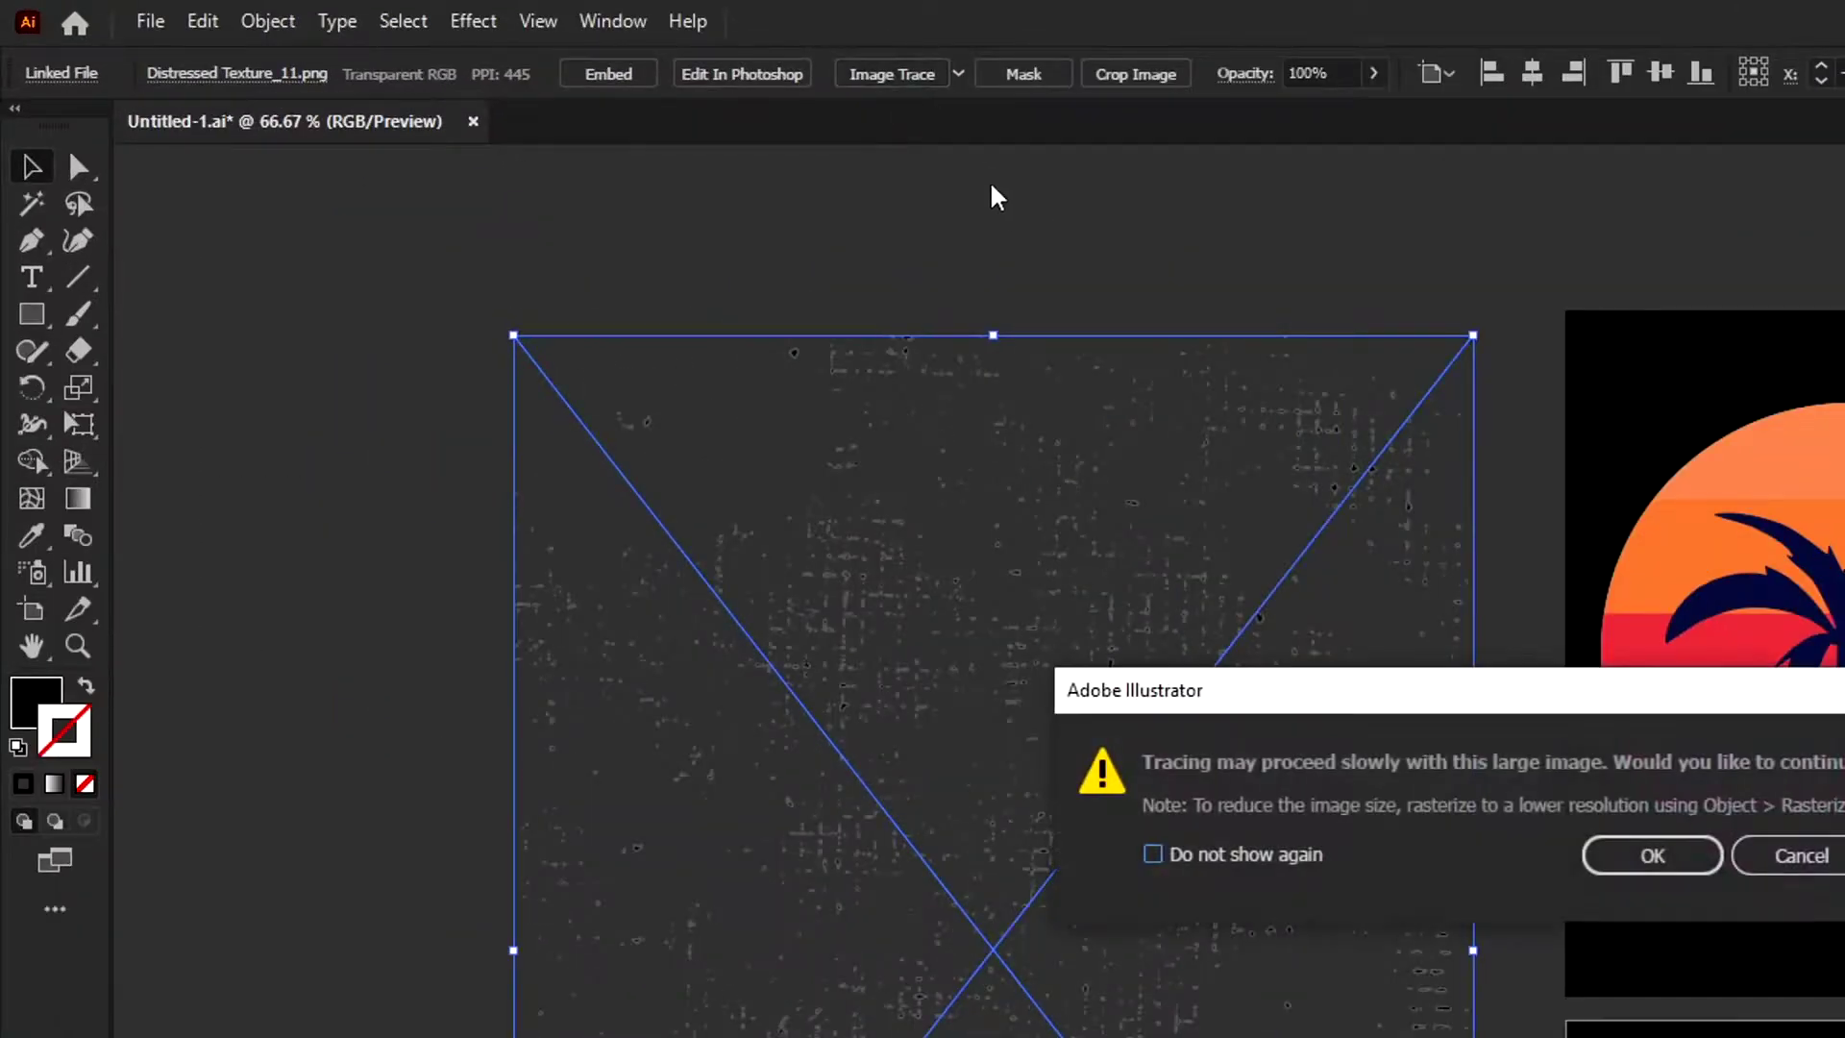
pyautogui.click(1676, 862)
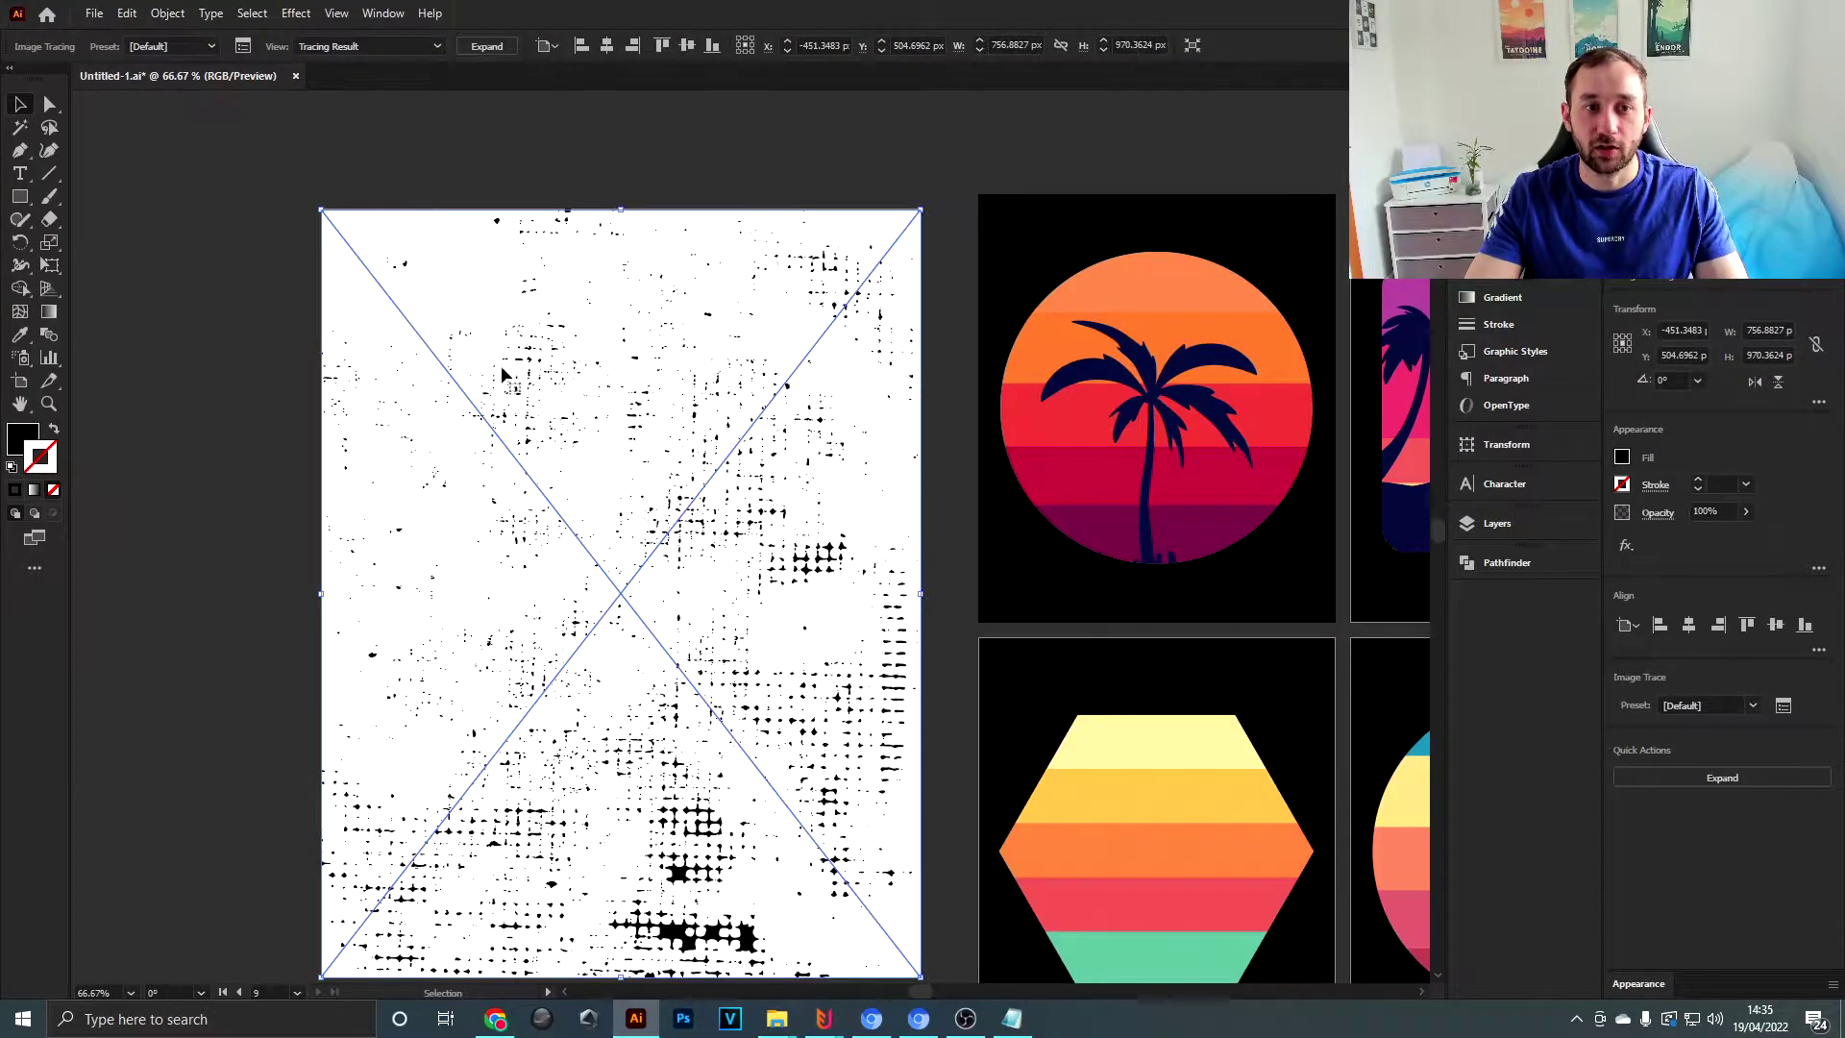
# - Set the texture tracing to ignore white and expand it into editable paths
pyautogui.moveTo(502, 371)
pyautogui.mouseDown()
pyautogui.moveTo(514, 293)
pyautogui.moveTo(493, 325)
pyautogui.mouseUp()
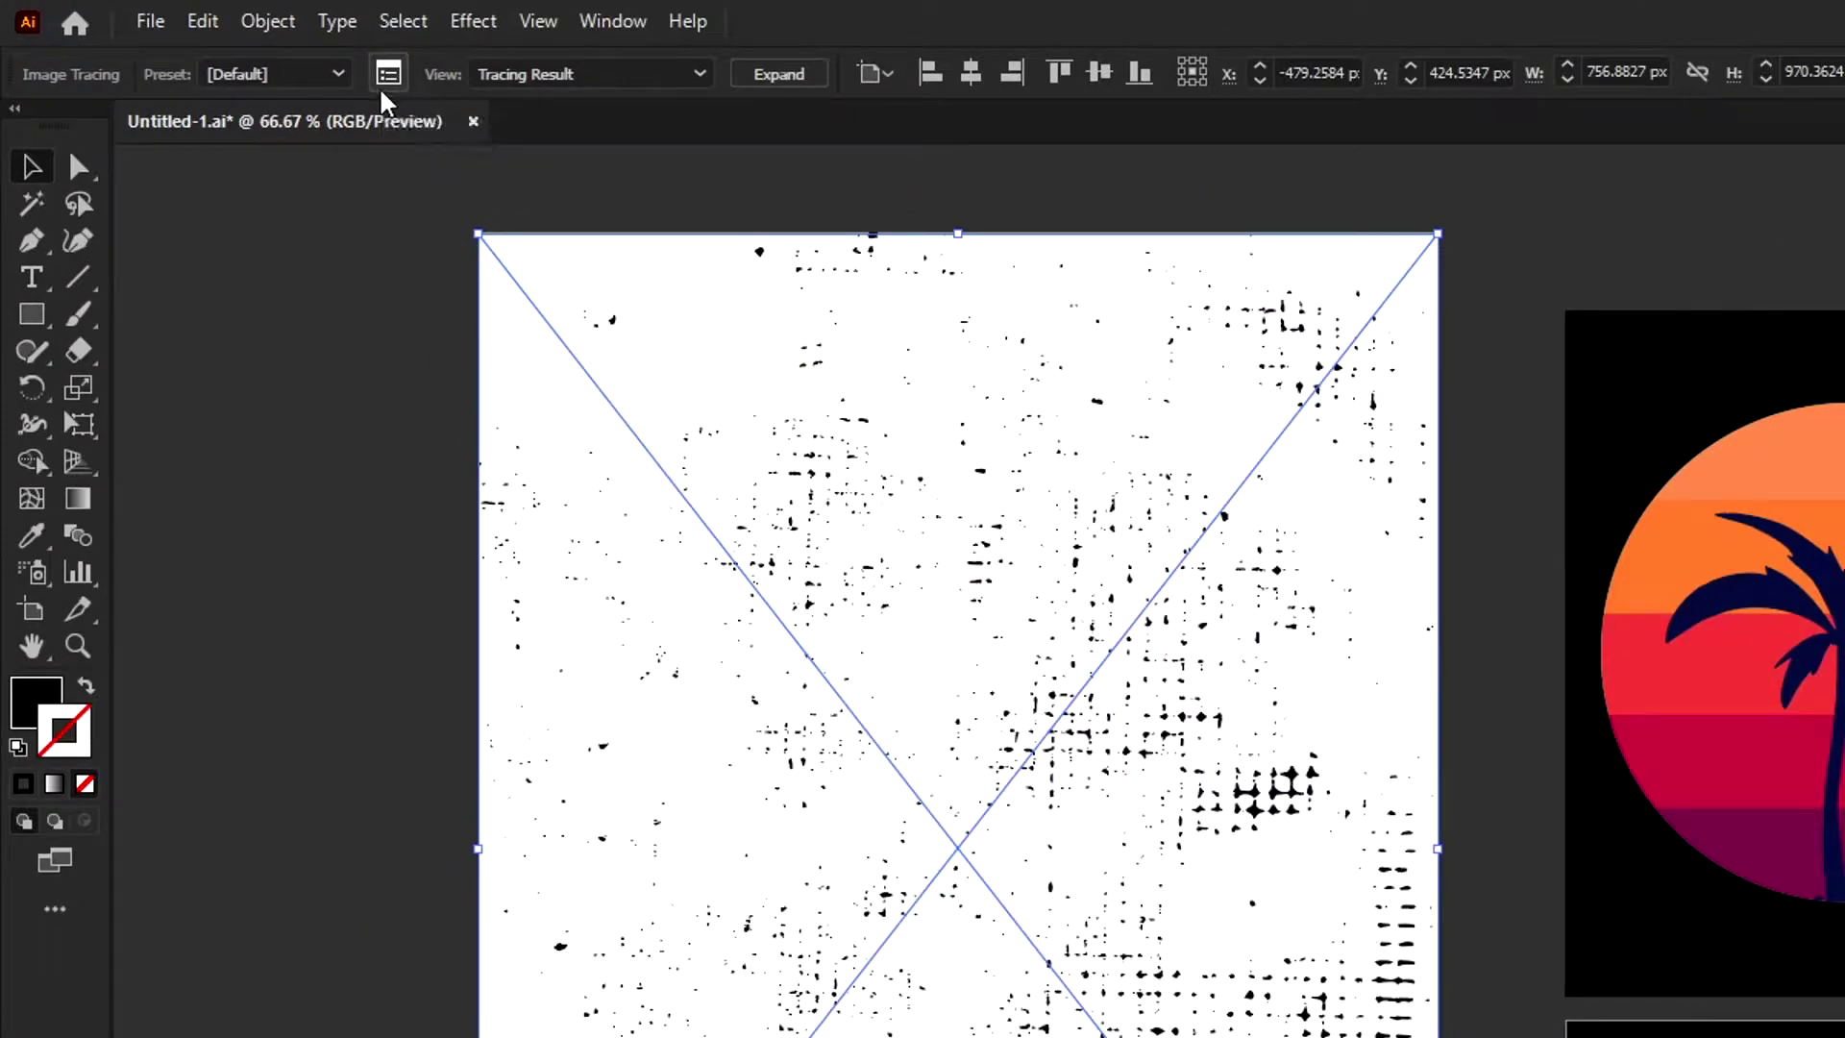
pyautogui.click(388, 74)
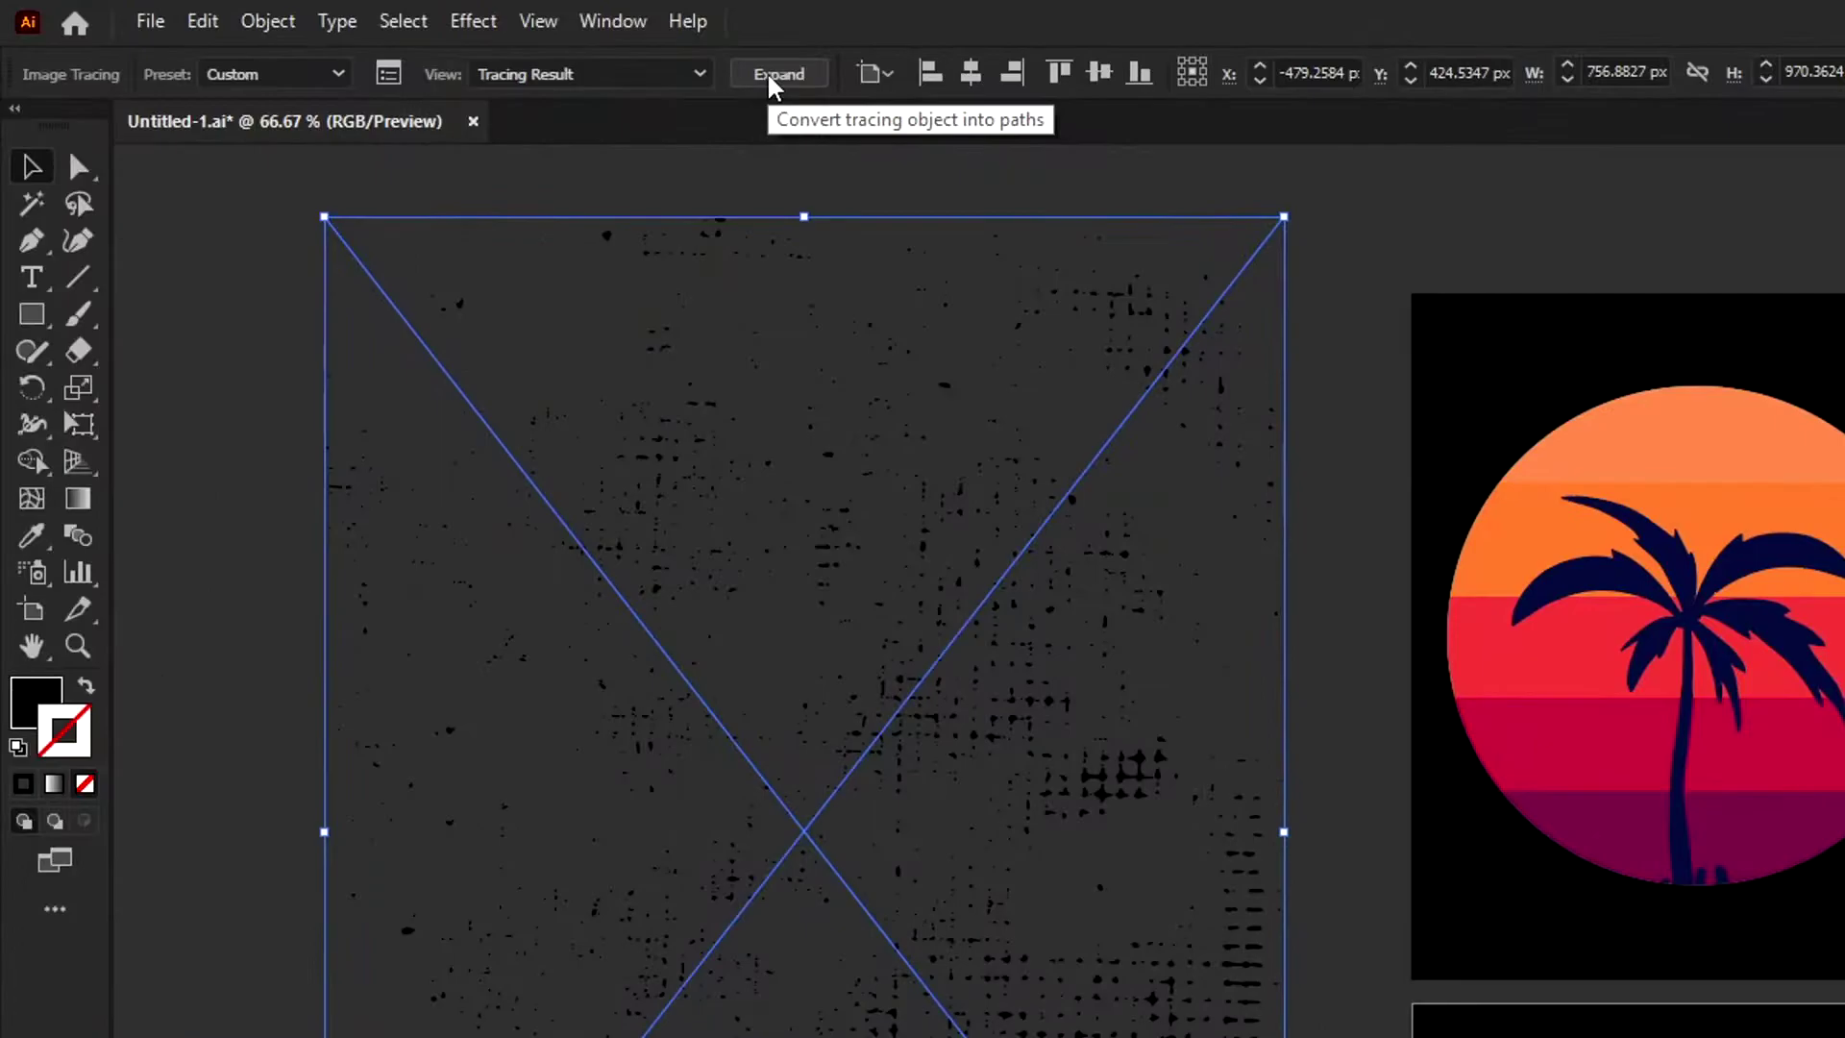
pyautogui.click(773, 77)
pyautogui.scroll(9, 763, 420)
pyautogui.scroll(-4, 741, 549)
pyautogui.scroll(-5, 758, 562)
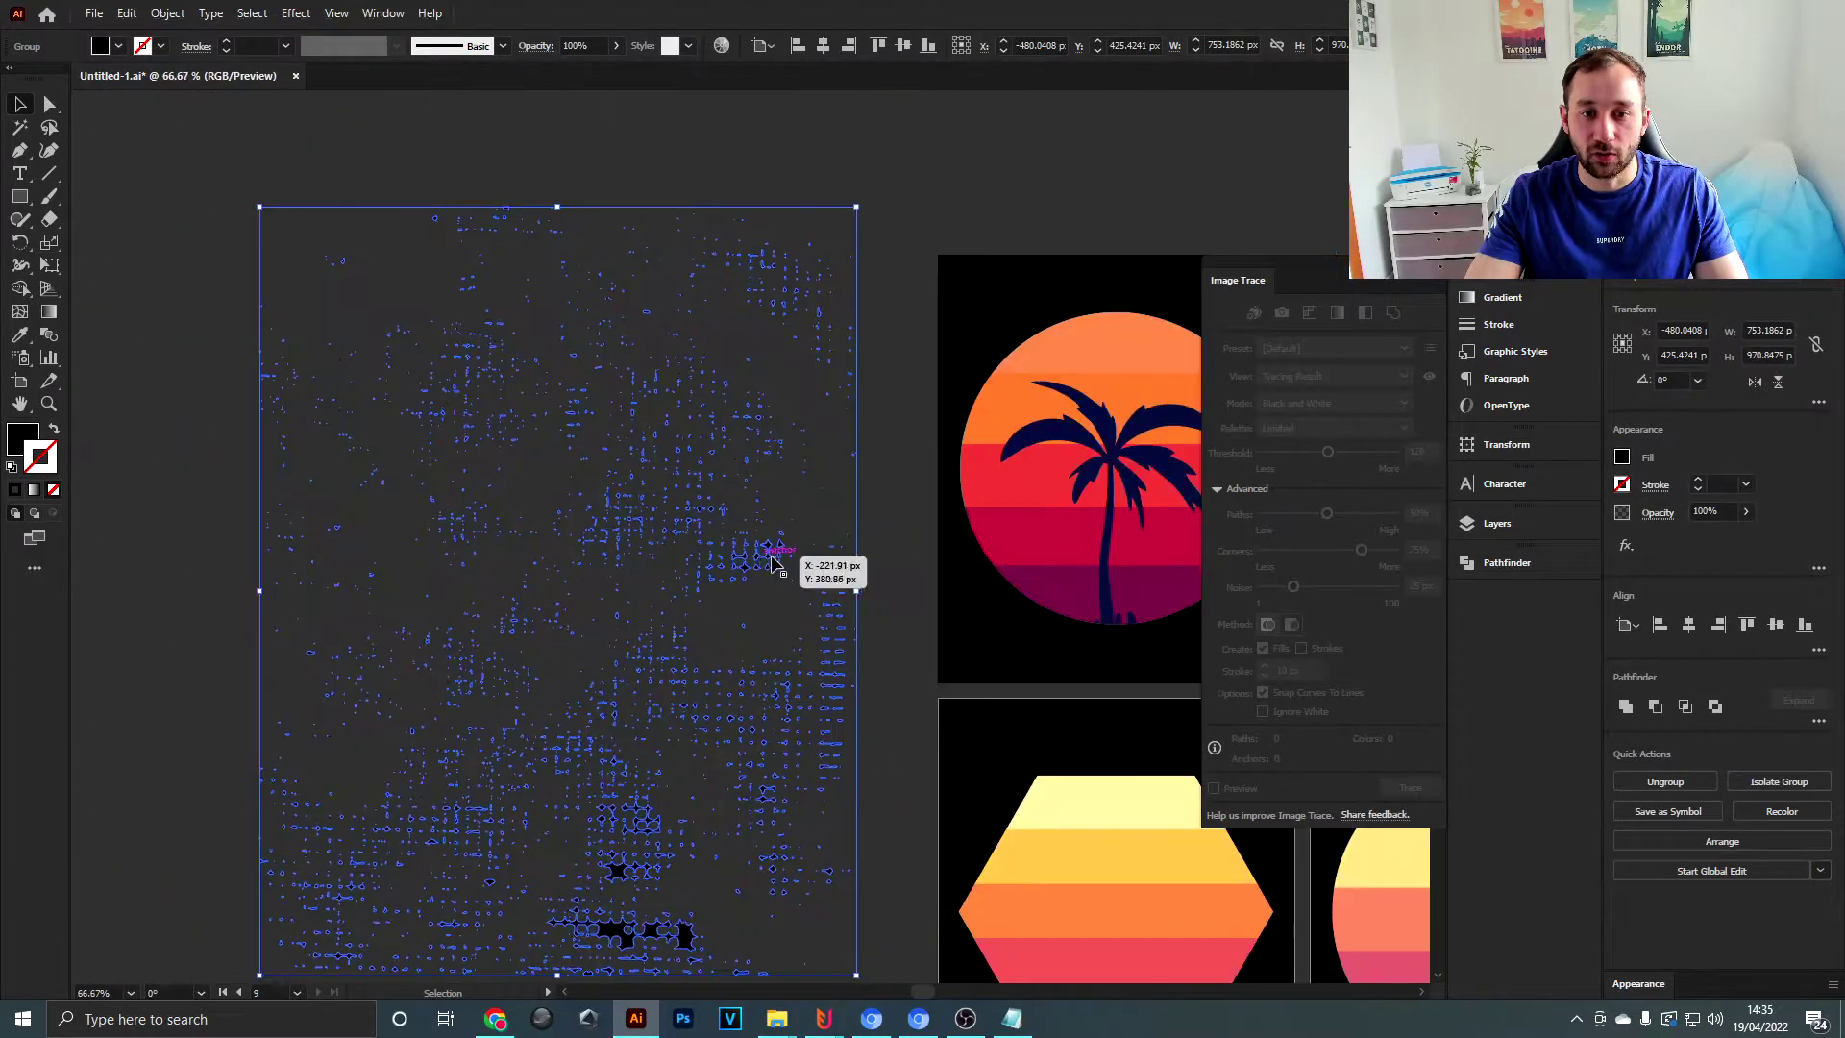
# - Change the fill colour of the expanded texture group to bright lime green
pyautogui.moveTo(873, 551); pyautogui.dragTo(671, 444)
pyautogui.scroll(-1, 671, 445)
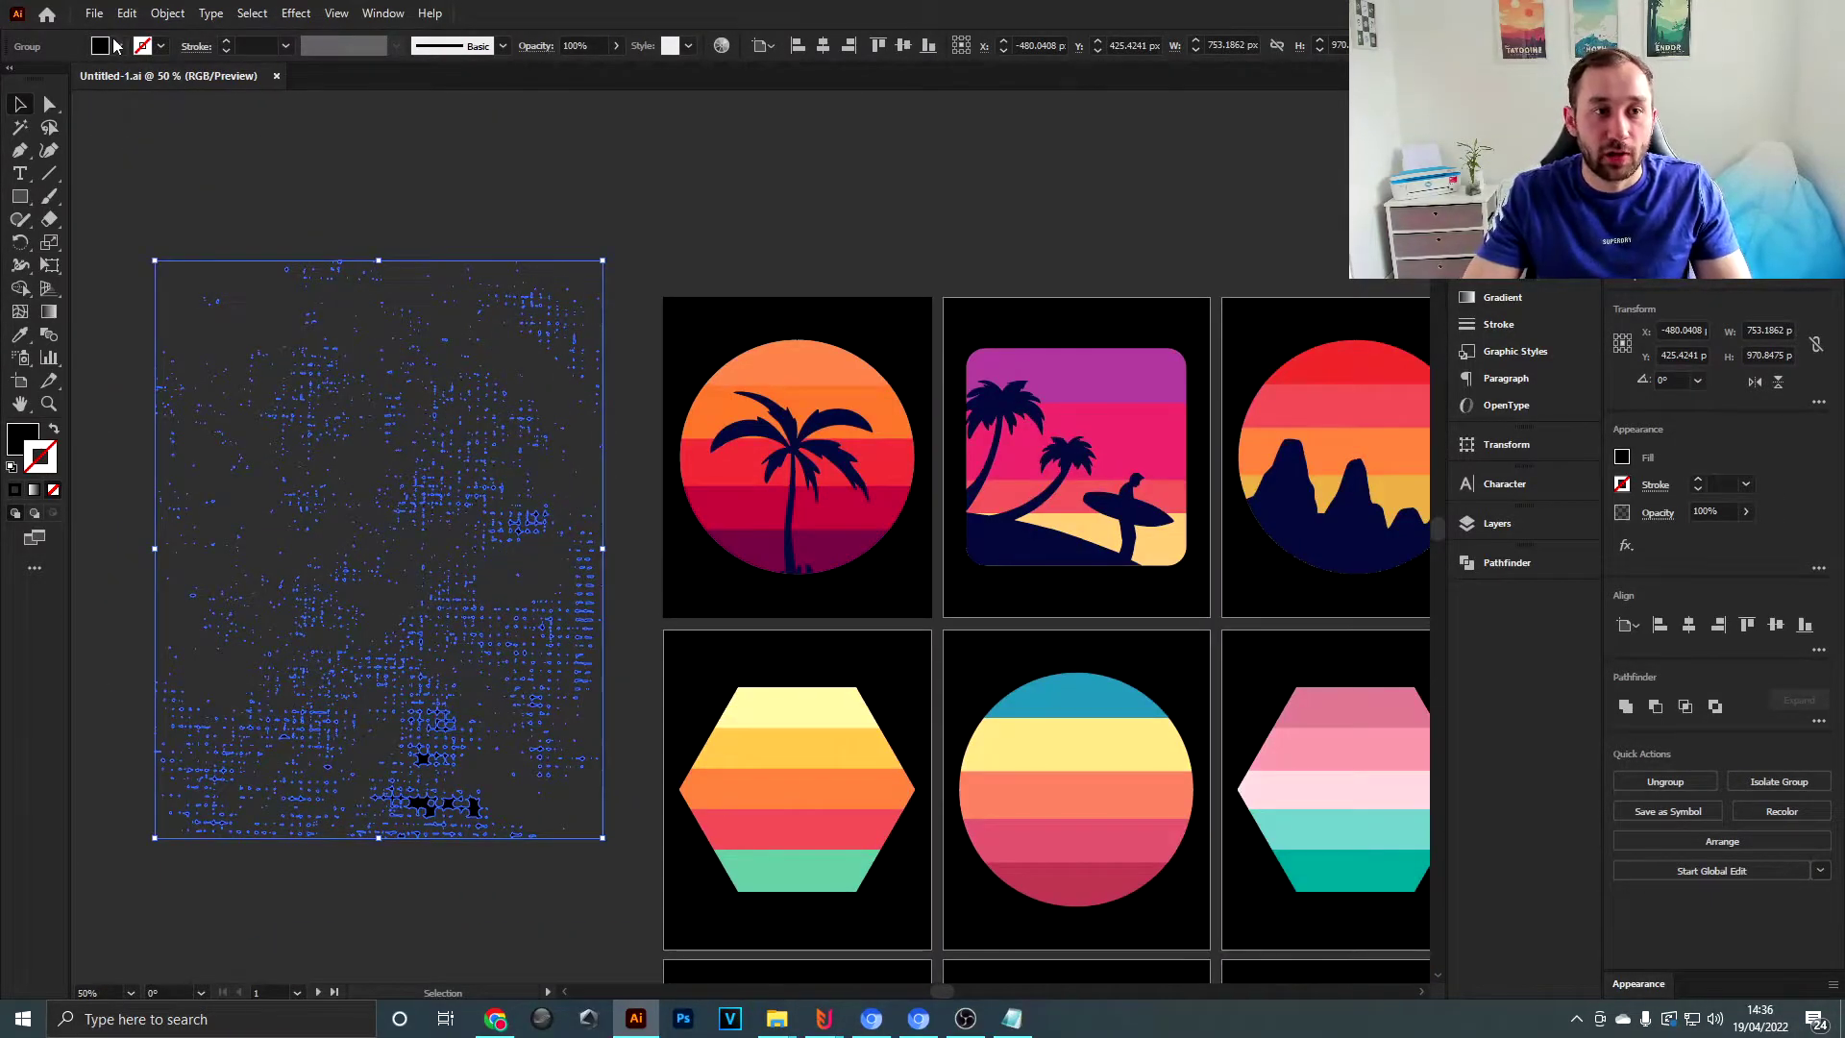
pyautogui.click(101, 46)
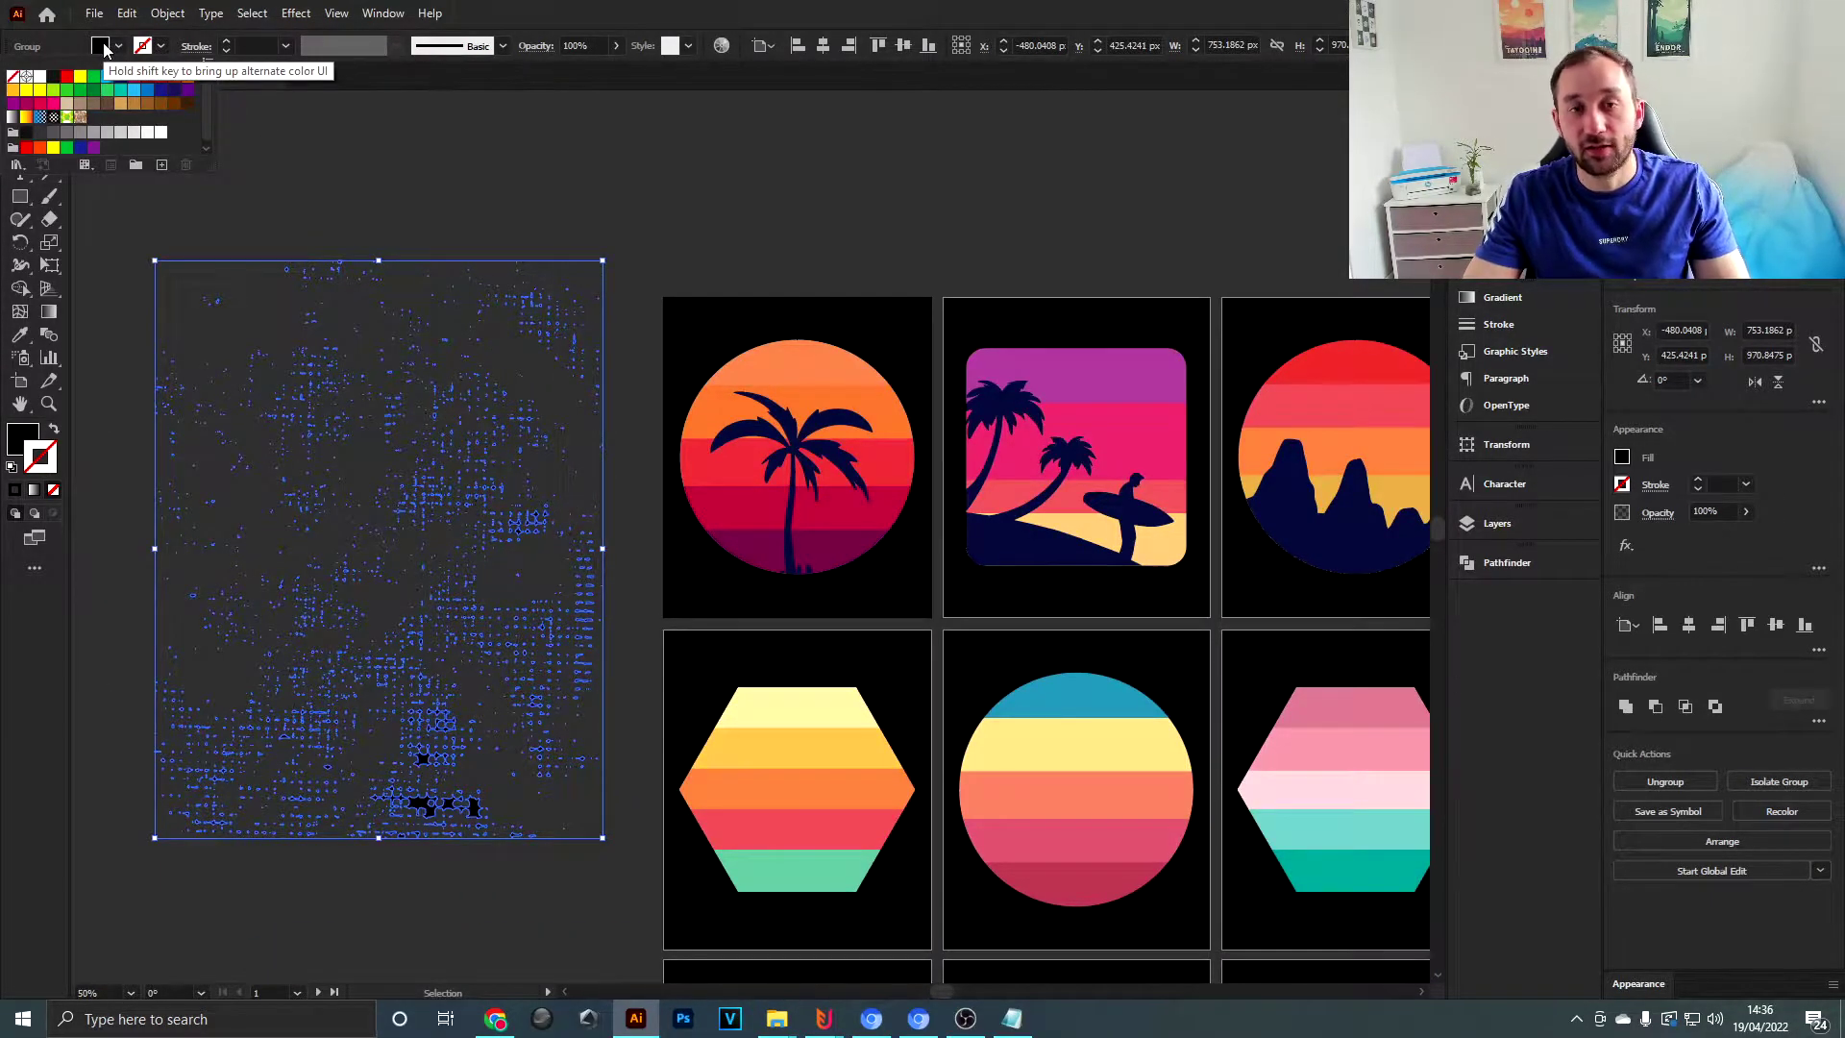
pyautogui.click(55, 90)
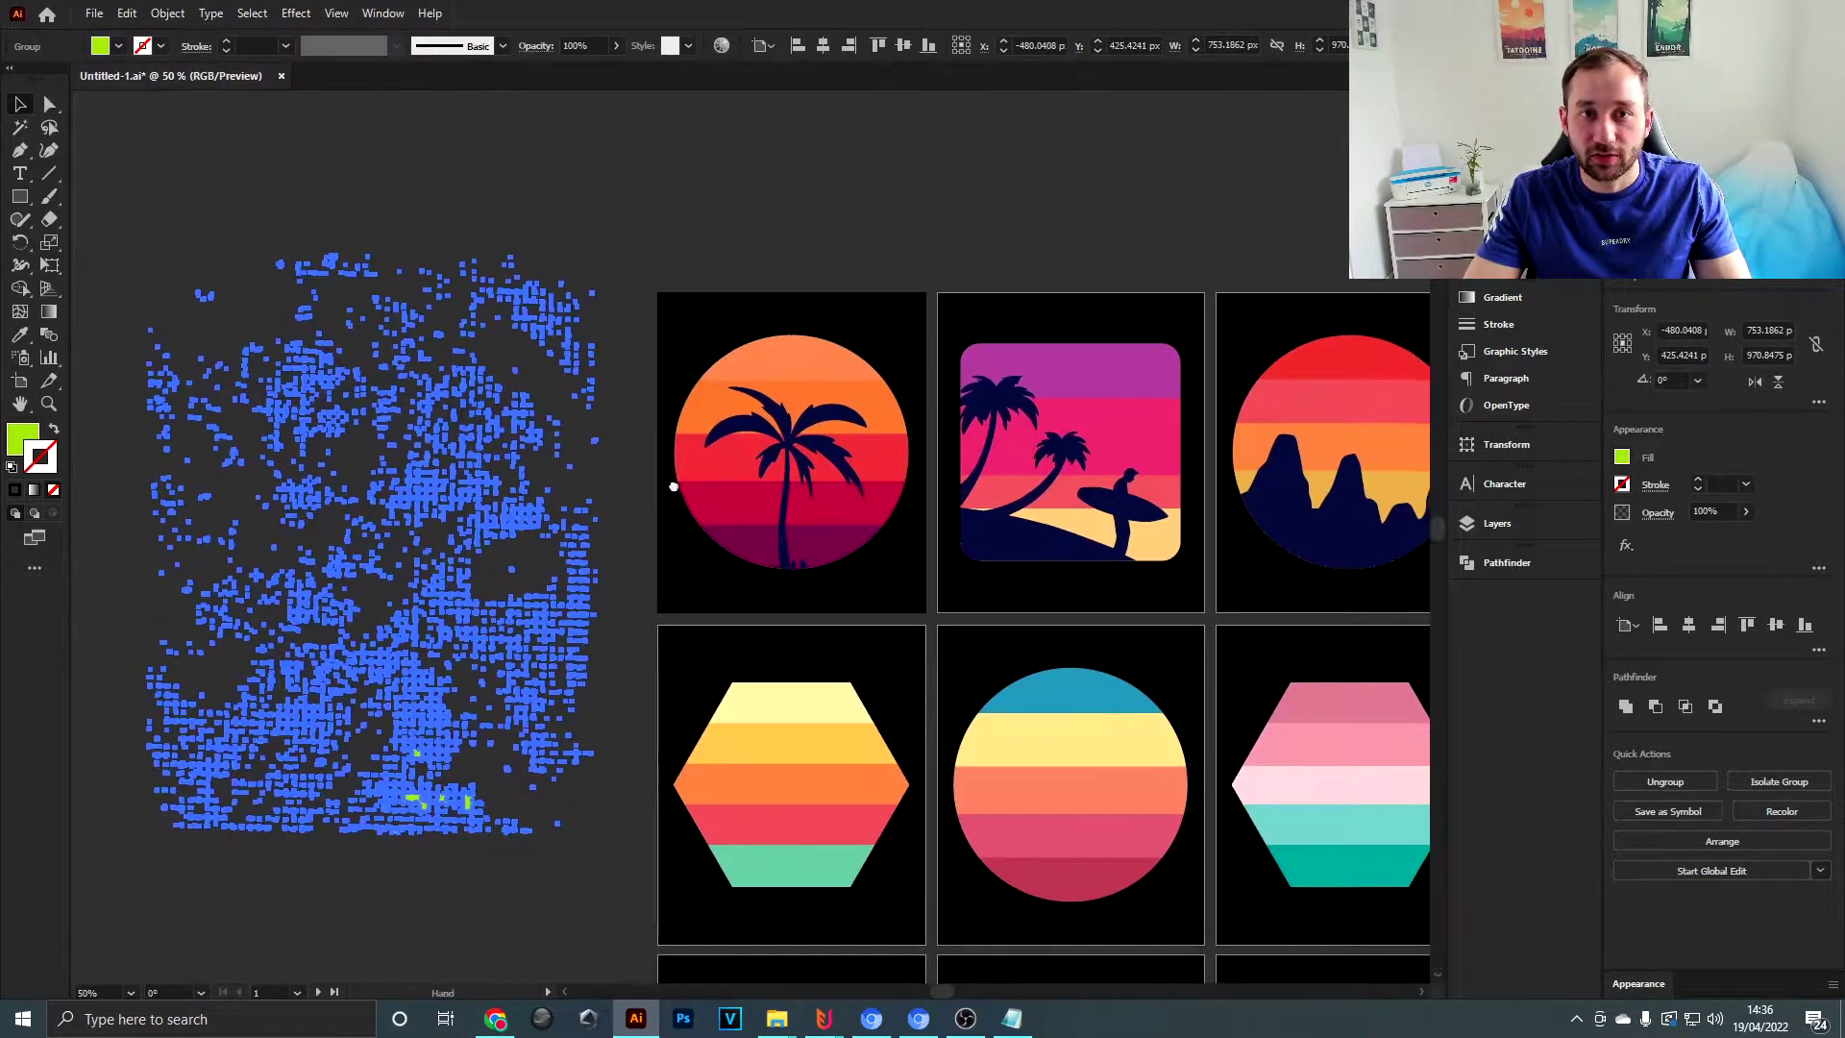
# - Place the green texture over the palm tree design and scale it down to about 432 by 557 px, covering the circle
pyautogui.moveTo(673, 486); pyautogui.dragTo(554, 403)
pyautogui.moveTo(1056, 692); pyautogui.dragTo(1017, 630)
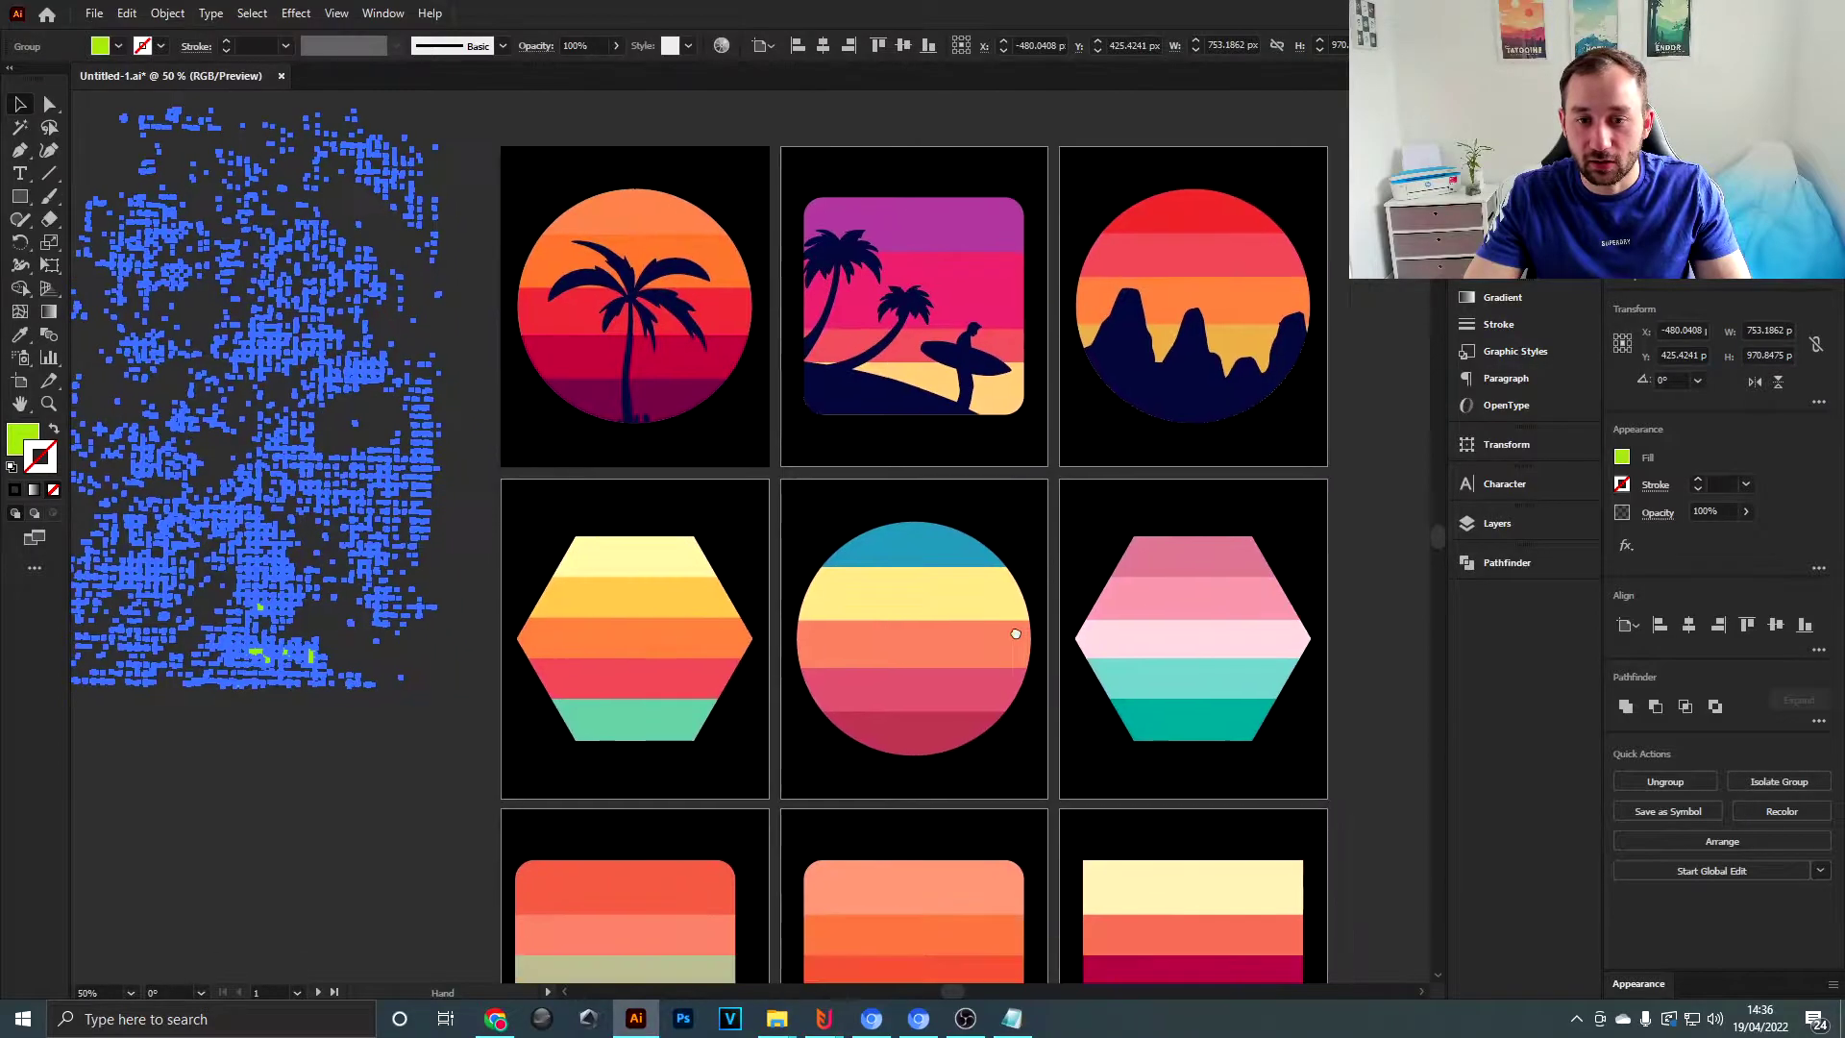
pyautogui.moveTo(432, 447); pyautogui.dragTo(849, 304)
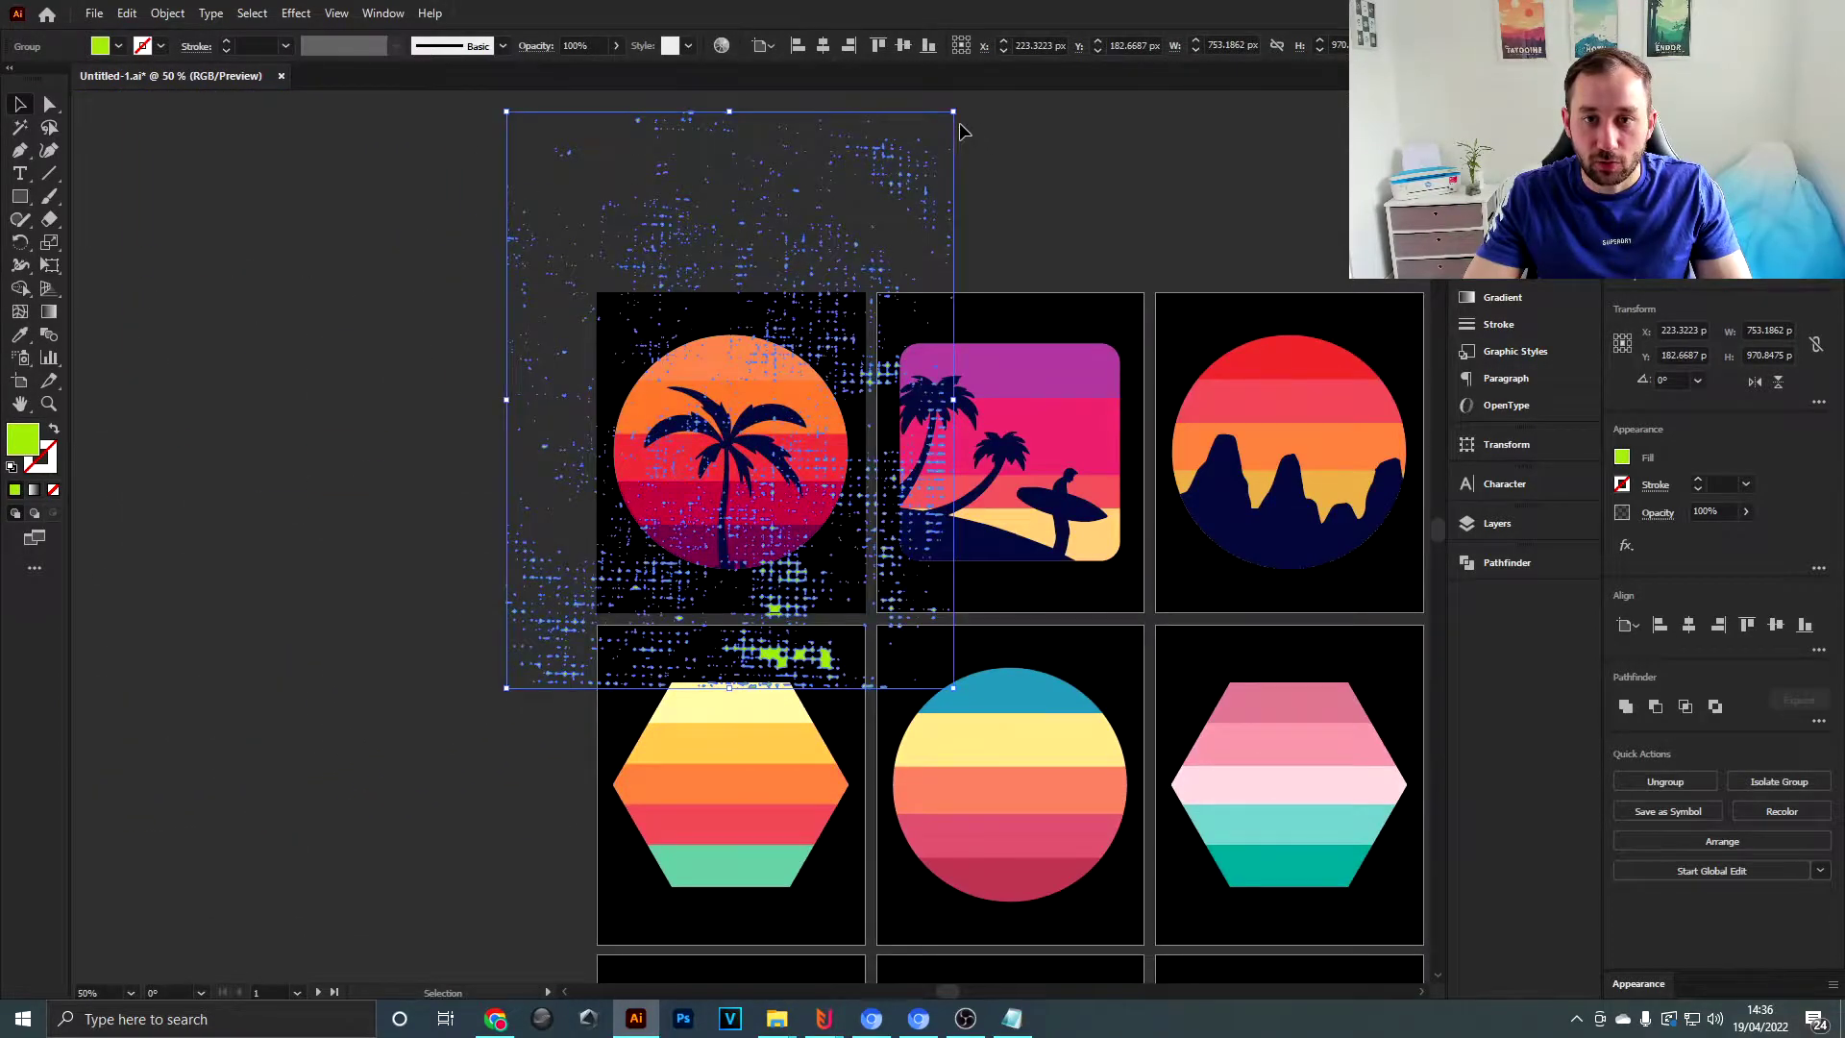
pyautogui.moveTo(953, 113)
pyautogui.mouseDown()
pyautogui.moveTo(980, 123)
pyautogui.moveTo(853, 246)
pyautogui.moveTo(858, 222)
pyautogui.mouseUp()
pyautogui.scroll(2, 806, 368)
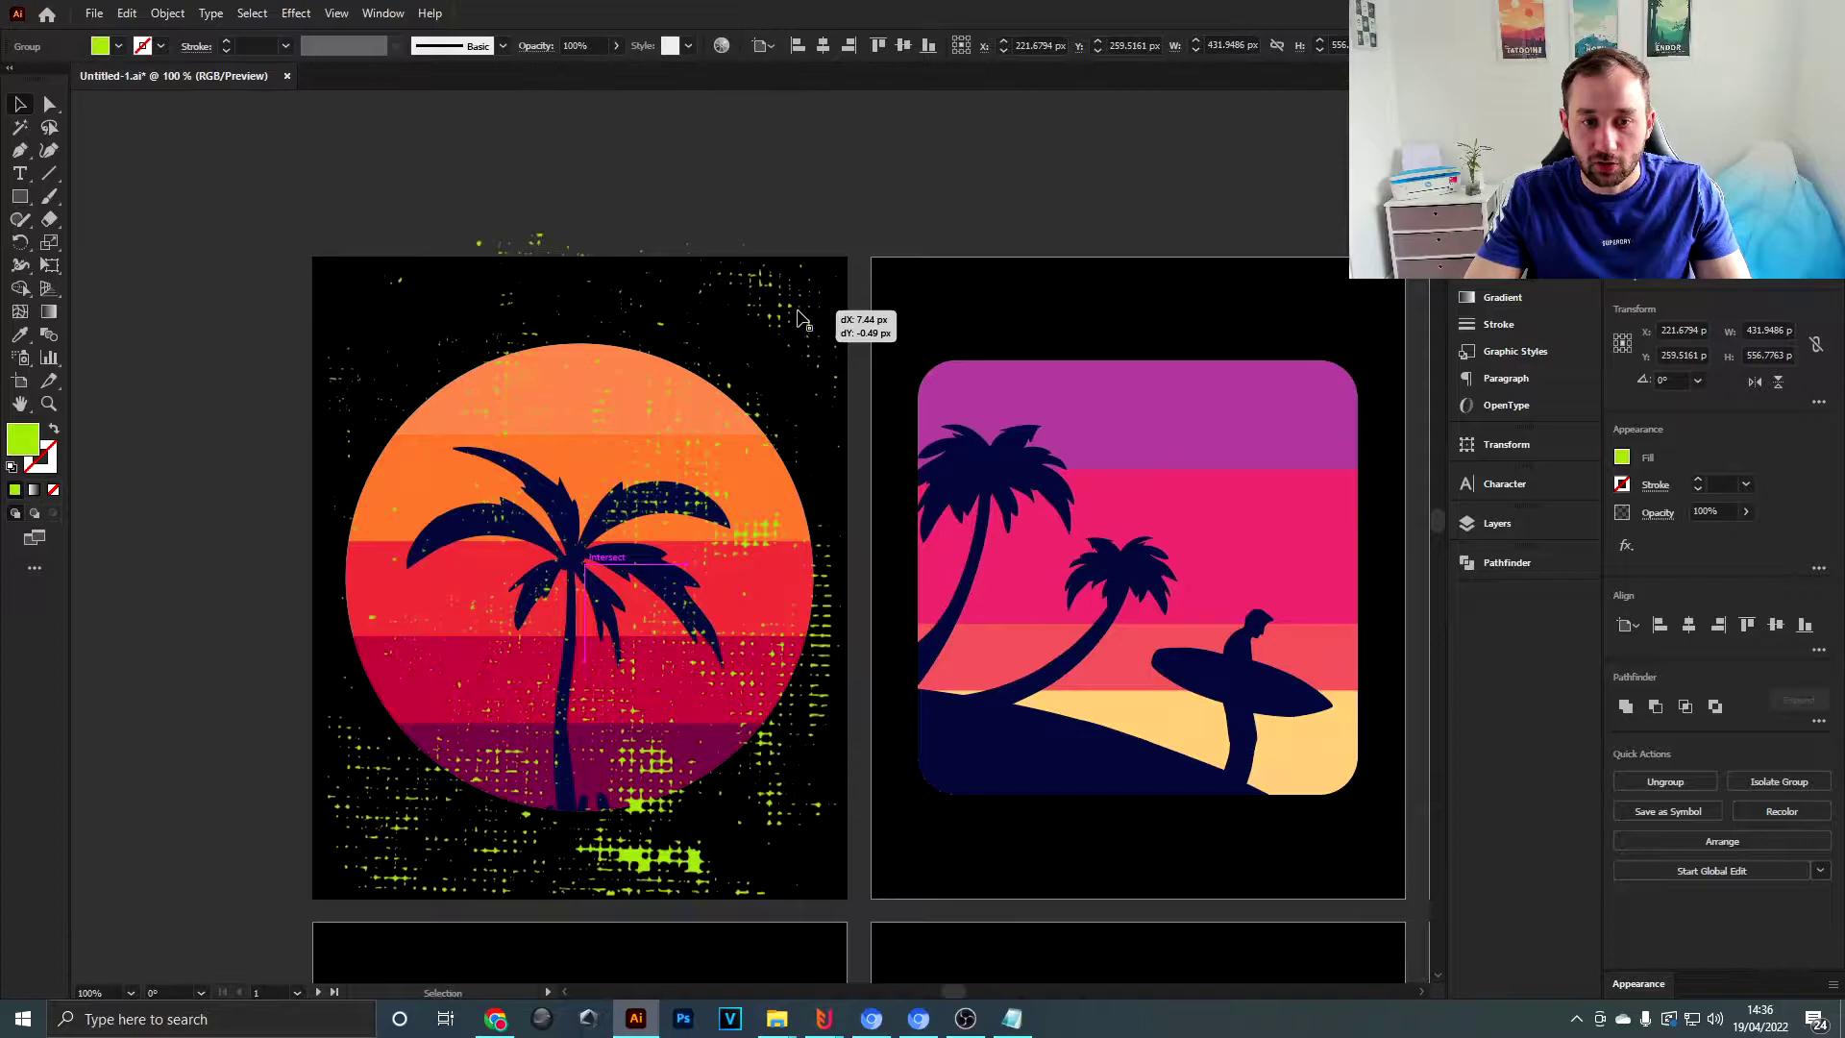
pyautogui.moveTo(807, 300); pyautogui.dragTo(809, 302)
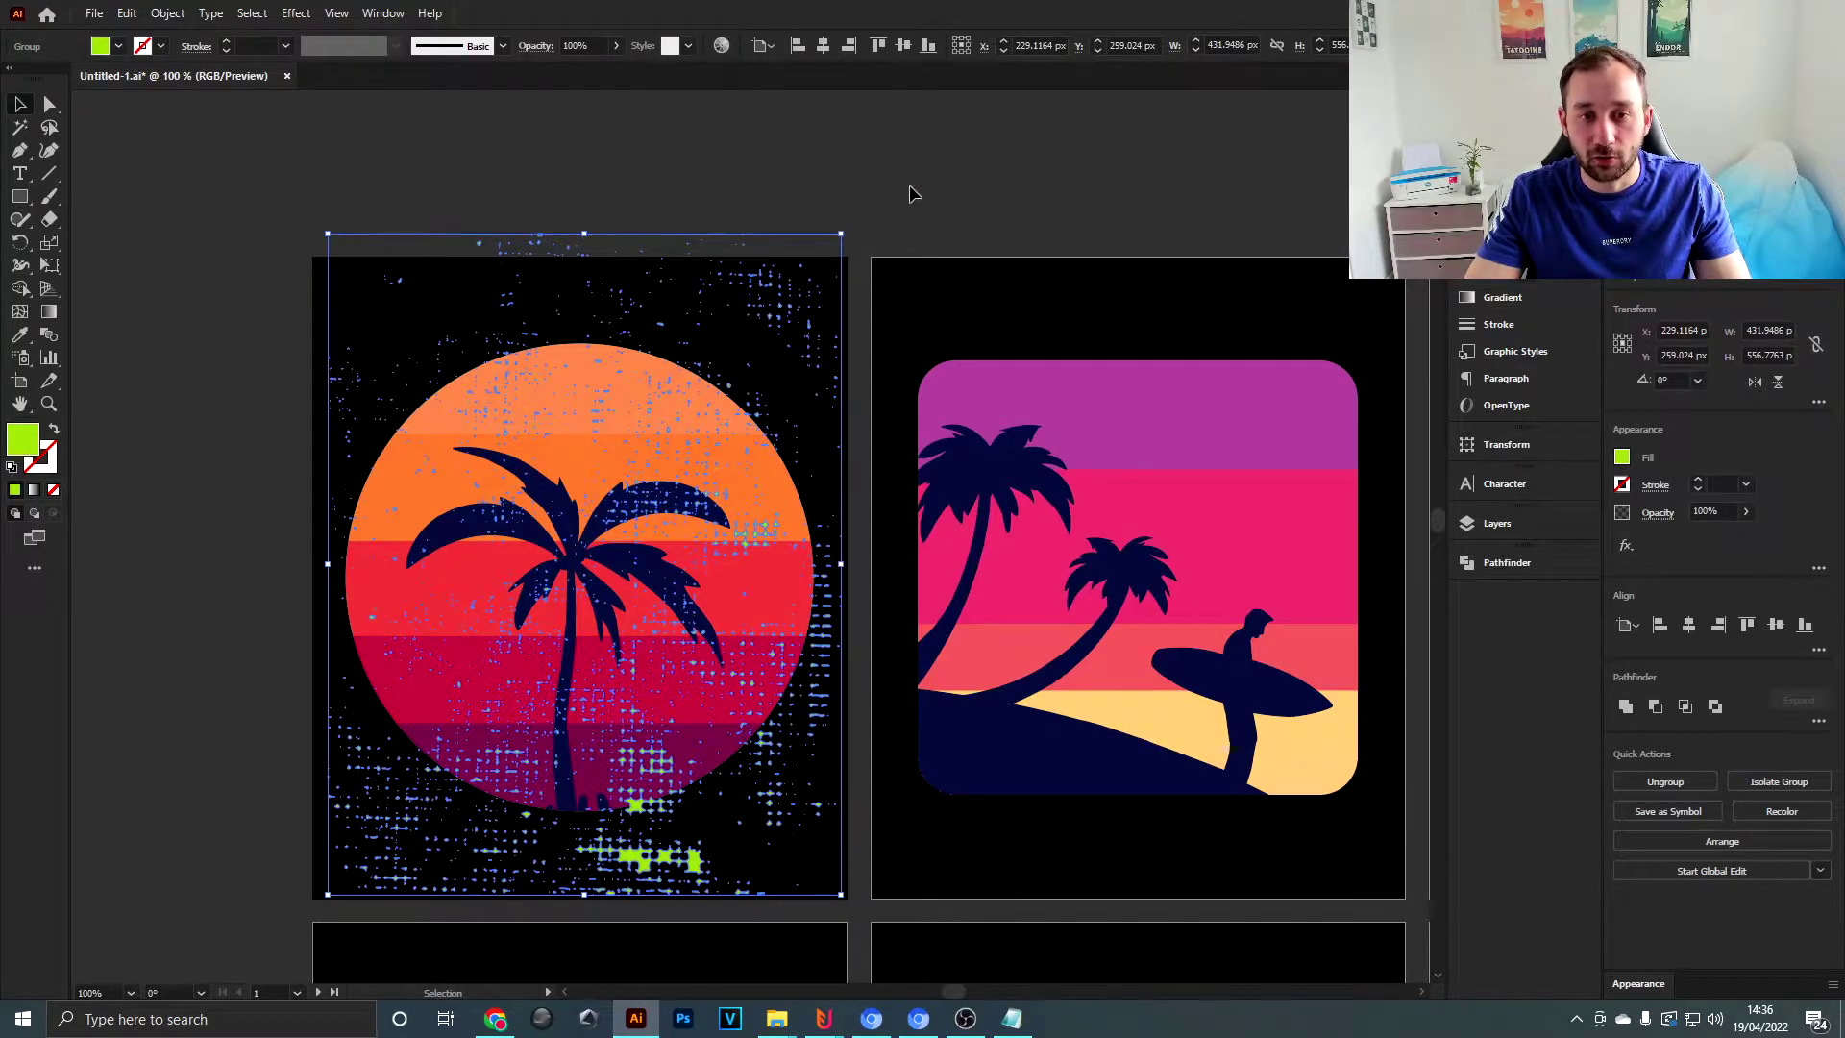
# - Copy the green texture onto the surfer design and repeat the copy onto the mountain design in the same row
pyautogui.scroll(-2, 580, 313)
pyautogui.moveTo(597, 309); pyautogui.dragTo(809, 279)
pyautogui.scroll(-1, 963, 514)
pyautogui.hotkey('ctrl', 'd')
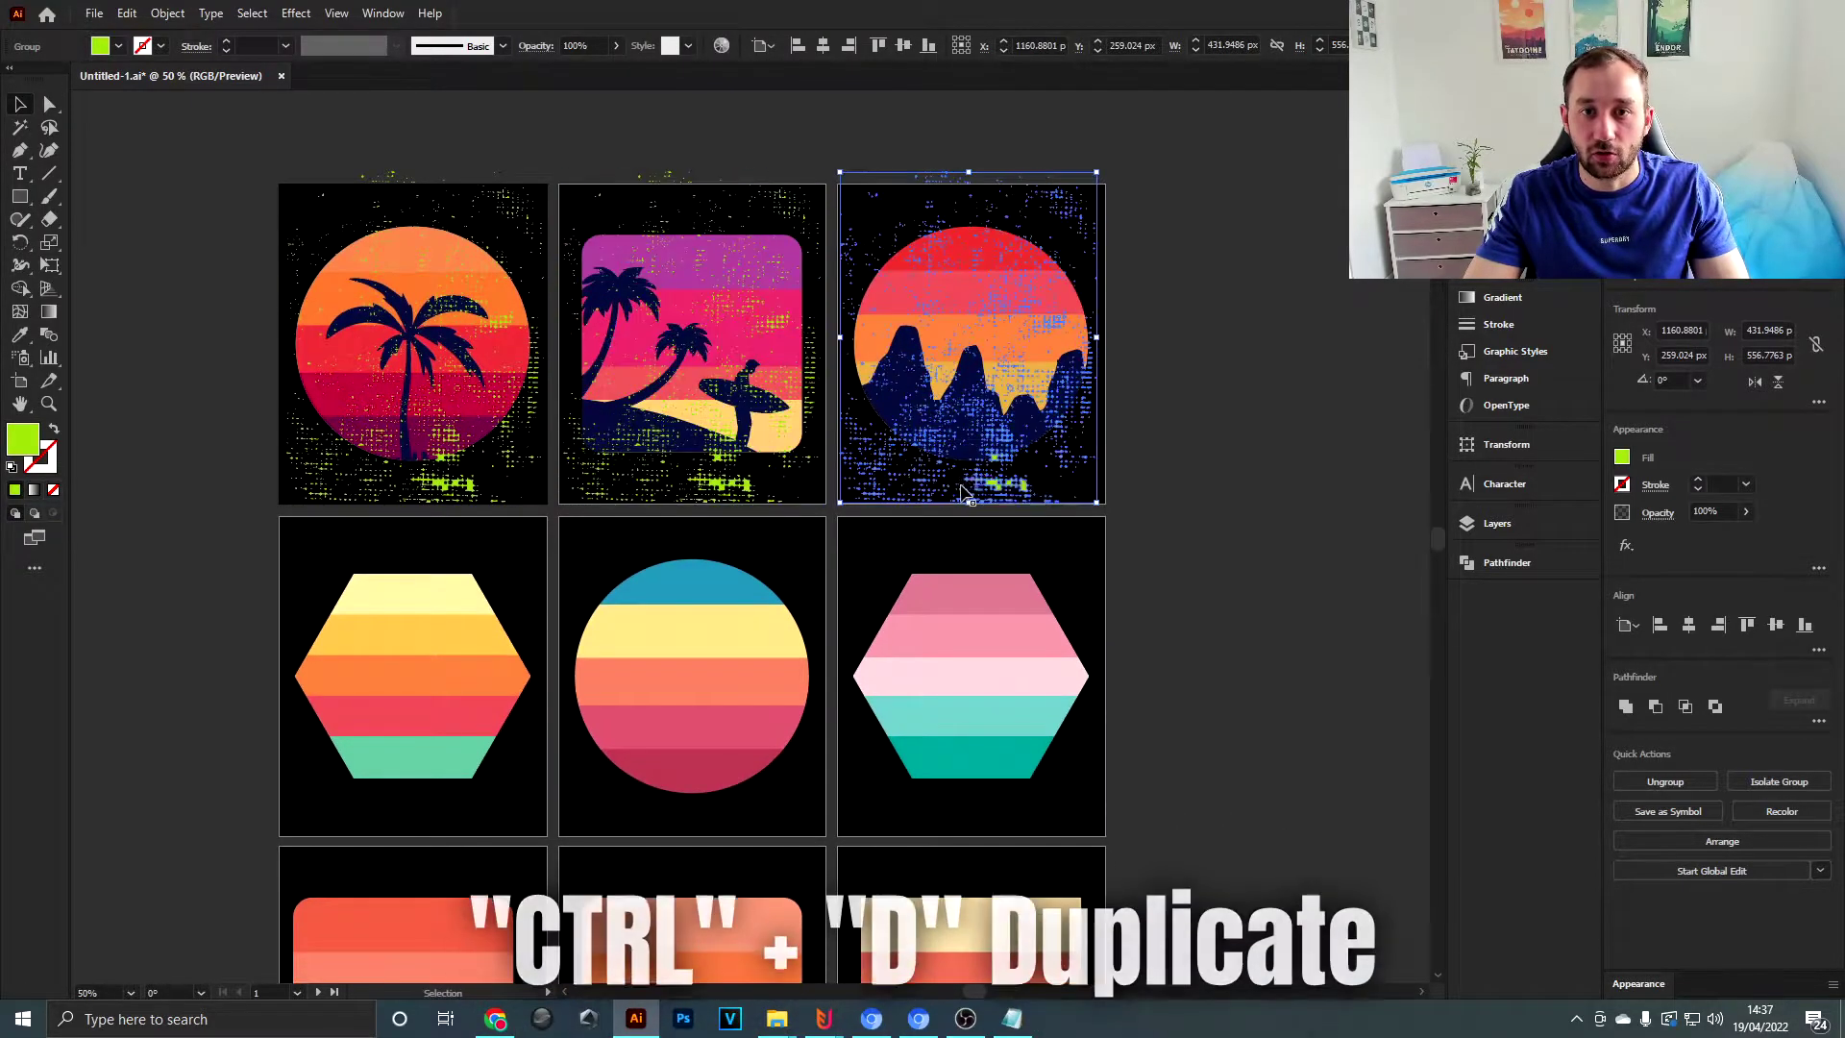
# - Select the three textures of the first row and copy them onto the second and third rows of designs
pyautogui.moveTo(1170, 181); pyautogui.dragTo(389, 200)
pyautogui.scroll(-1, 524, 399)
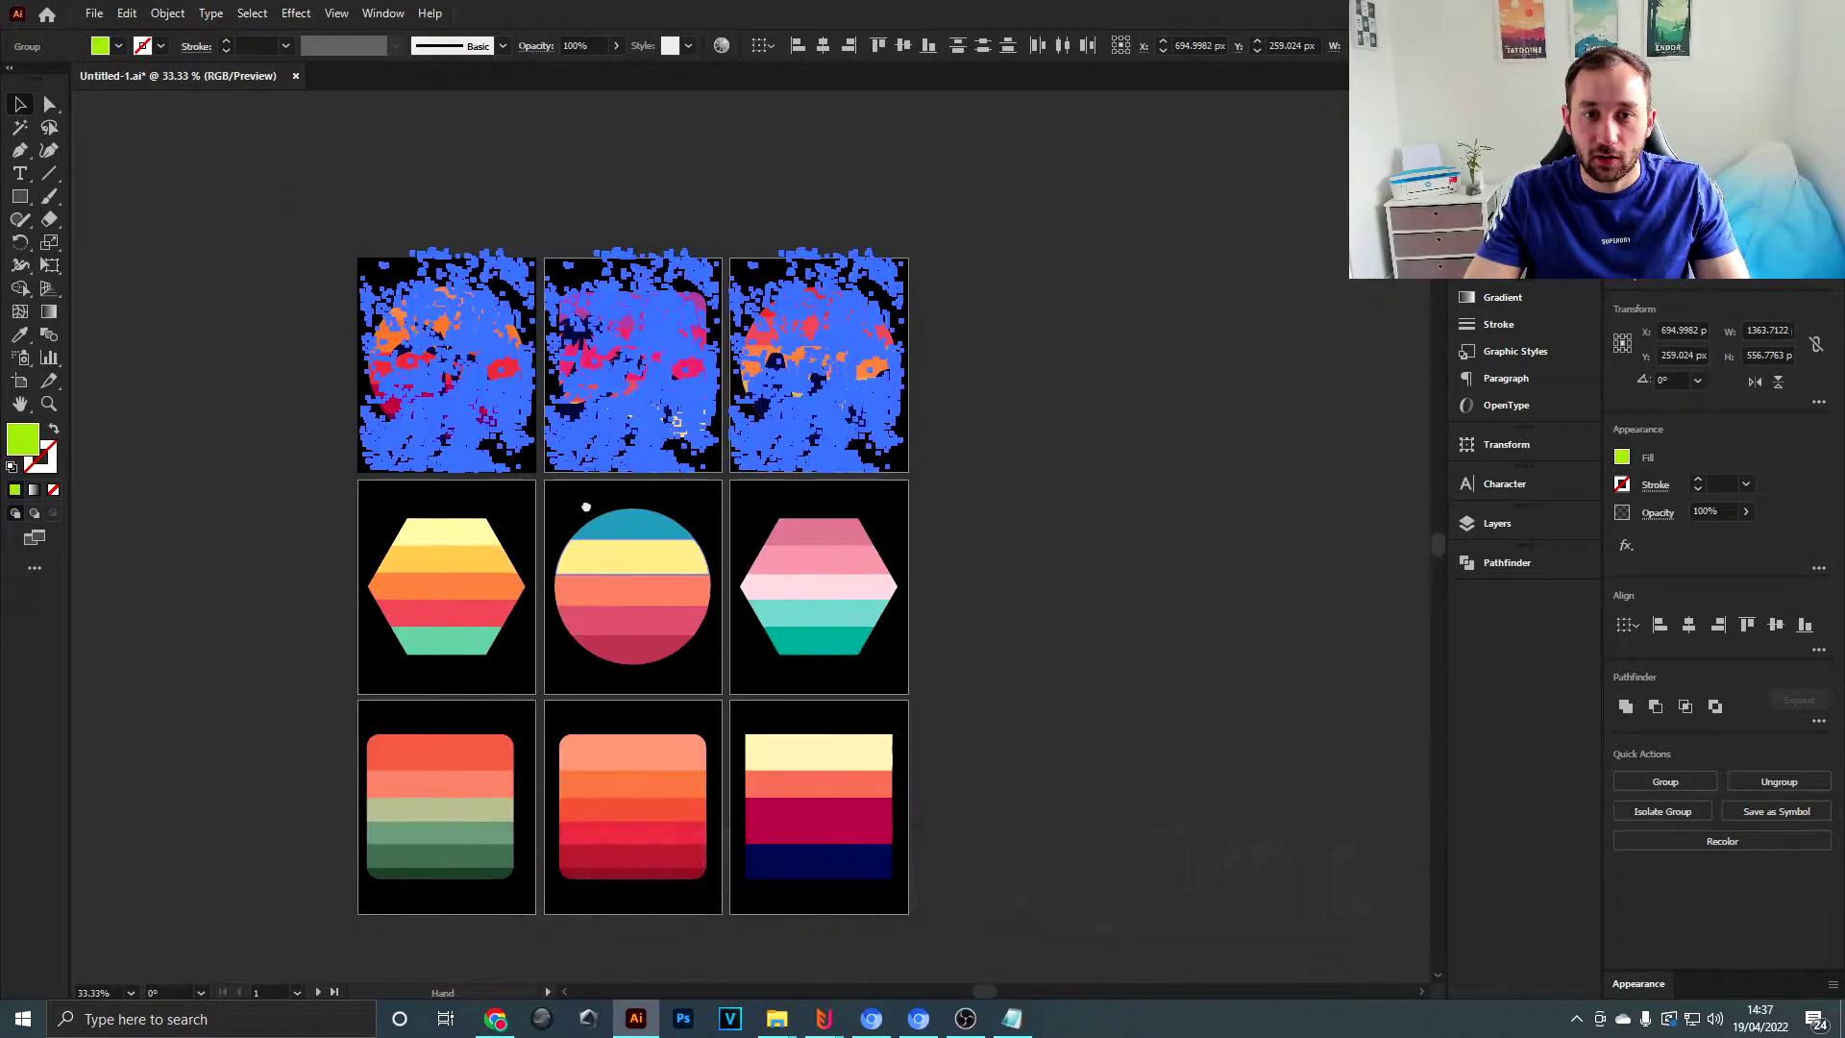
pyautogui.moveTo(586, 506); pyautogui.dragTo(592, 381)
pyautogui.moveTo(795, 323); pyautogui.dragTo(834, 556)
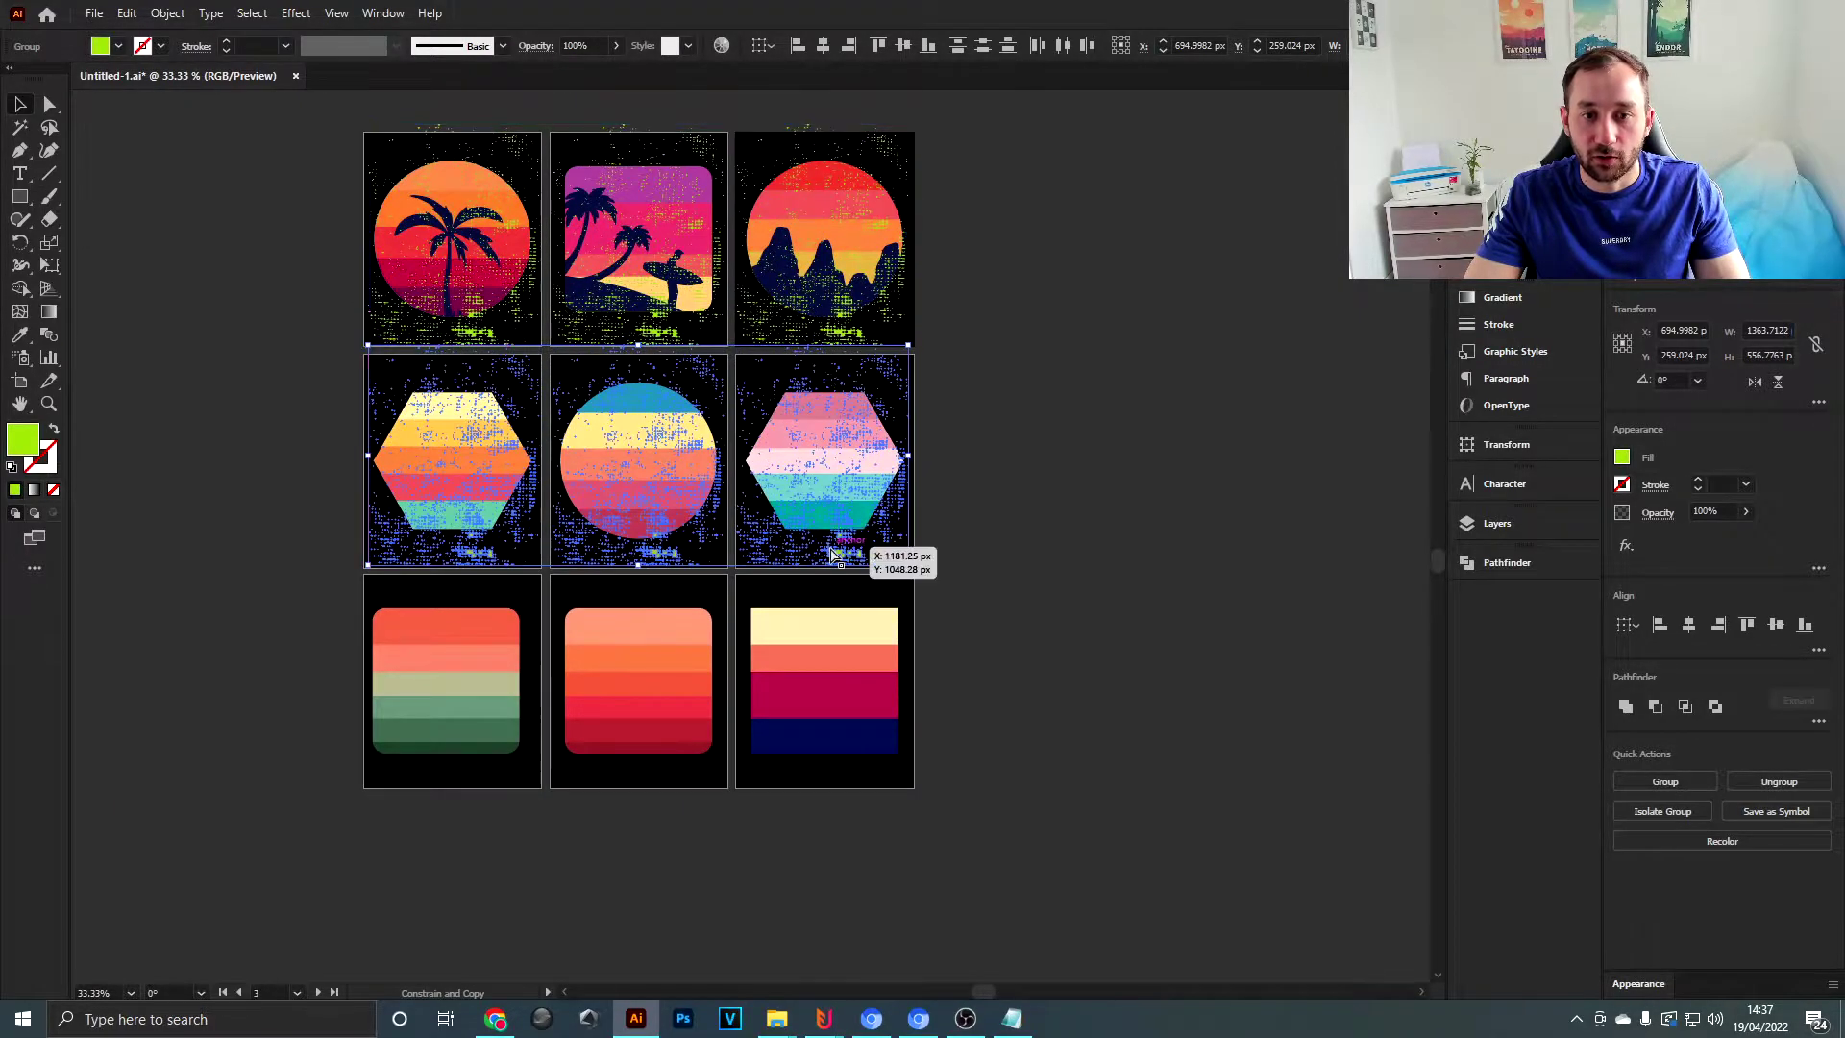
pyautogui.hotkey('ctrl', 'd')
pyautogui.click(1009, 547)
# - Select all nine designs with their textures and apply the Pathfinder Divide operation
pyautogui.moveTo(1041, 486); pyautogui.dragTo(1050, 564)
pyautogui.moveTo(259, 156); pyautogui.dragTo(1121, 939)
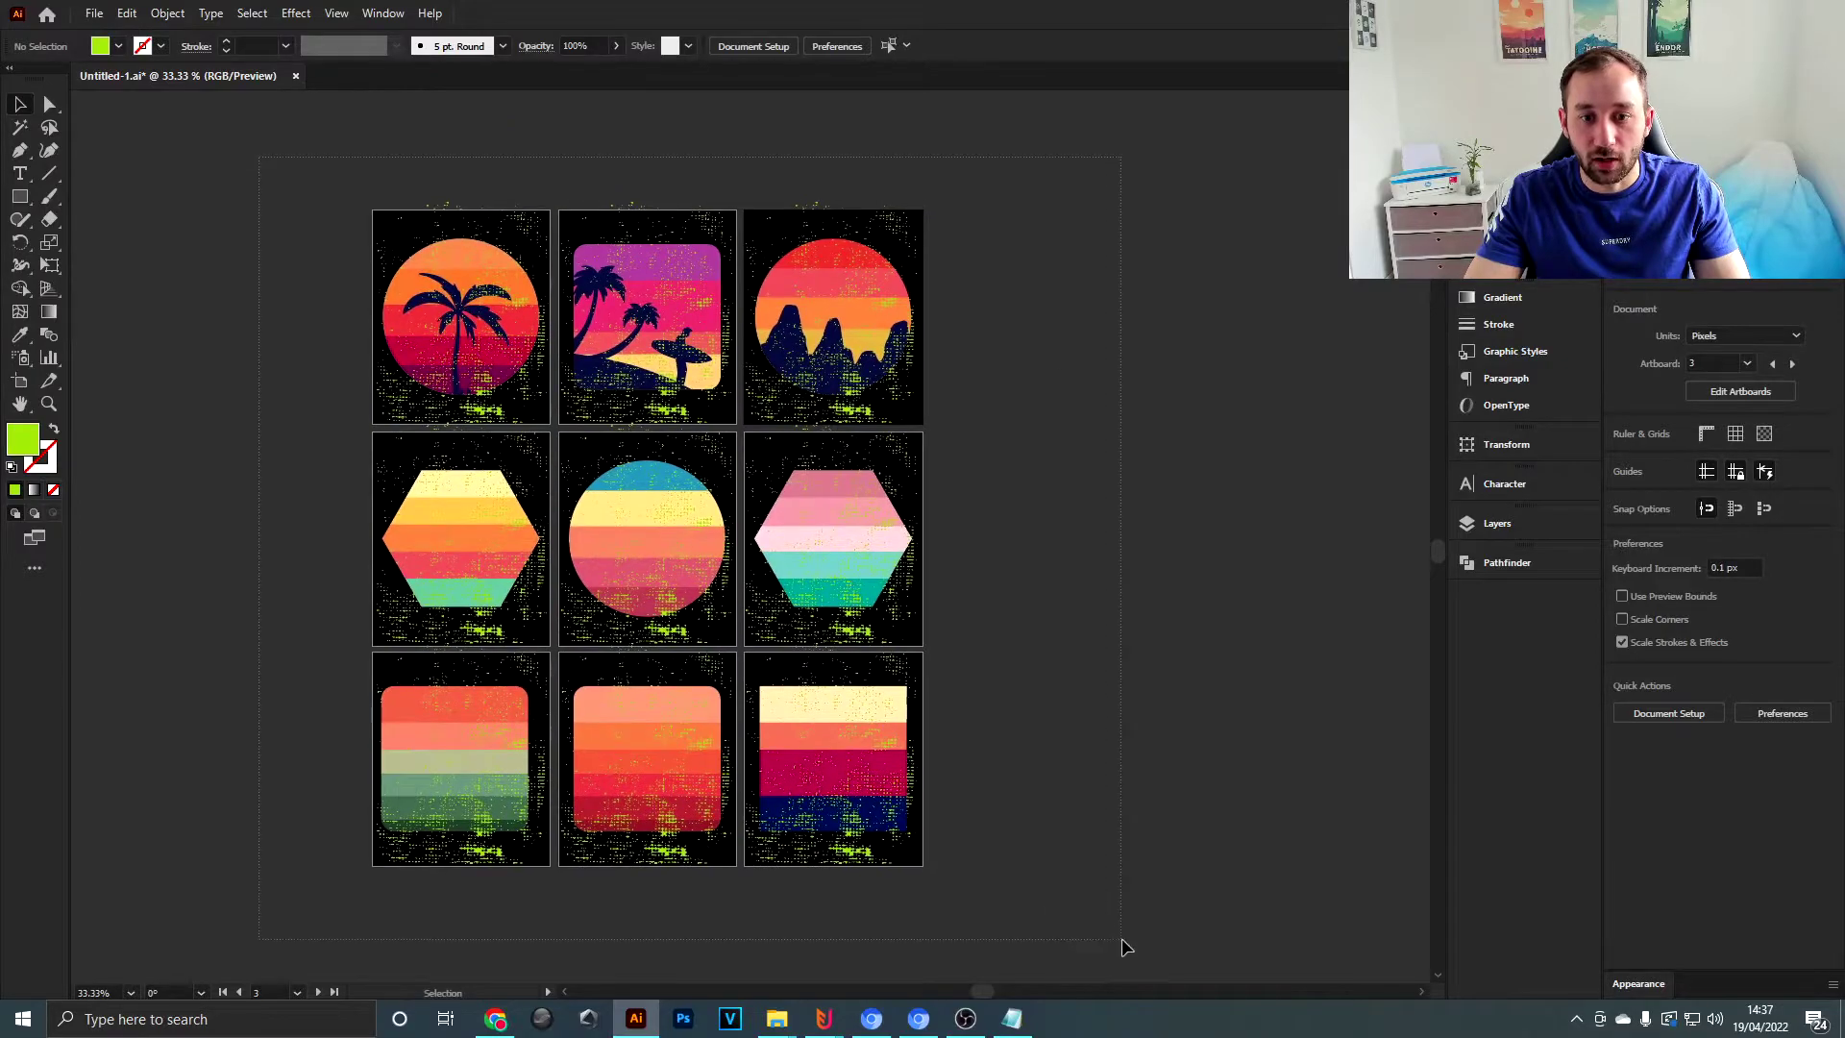
pyautogui.hotkey('ctrl', 'a')
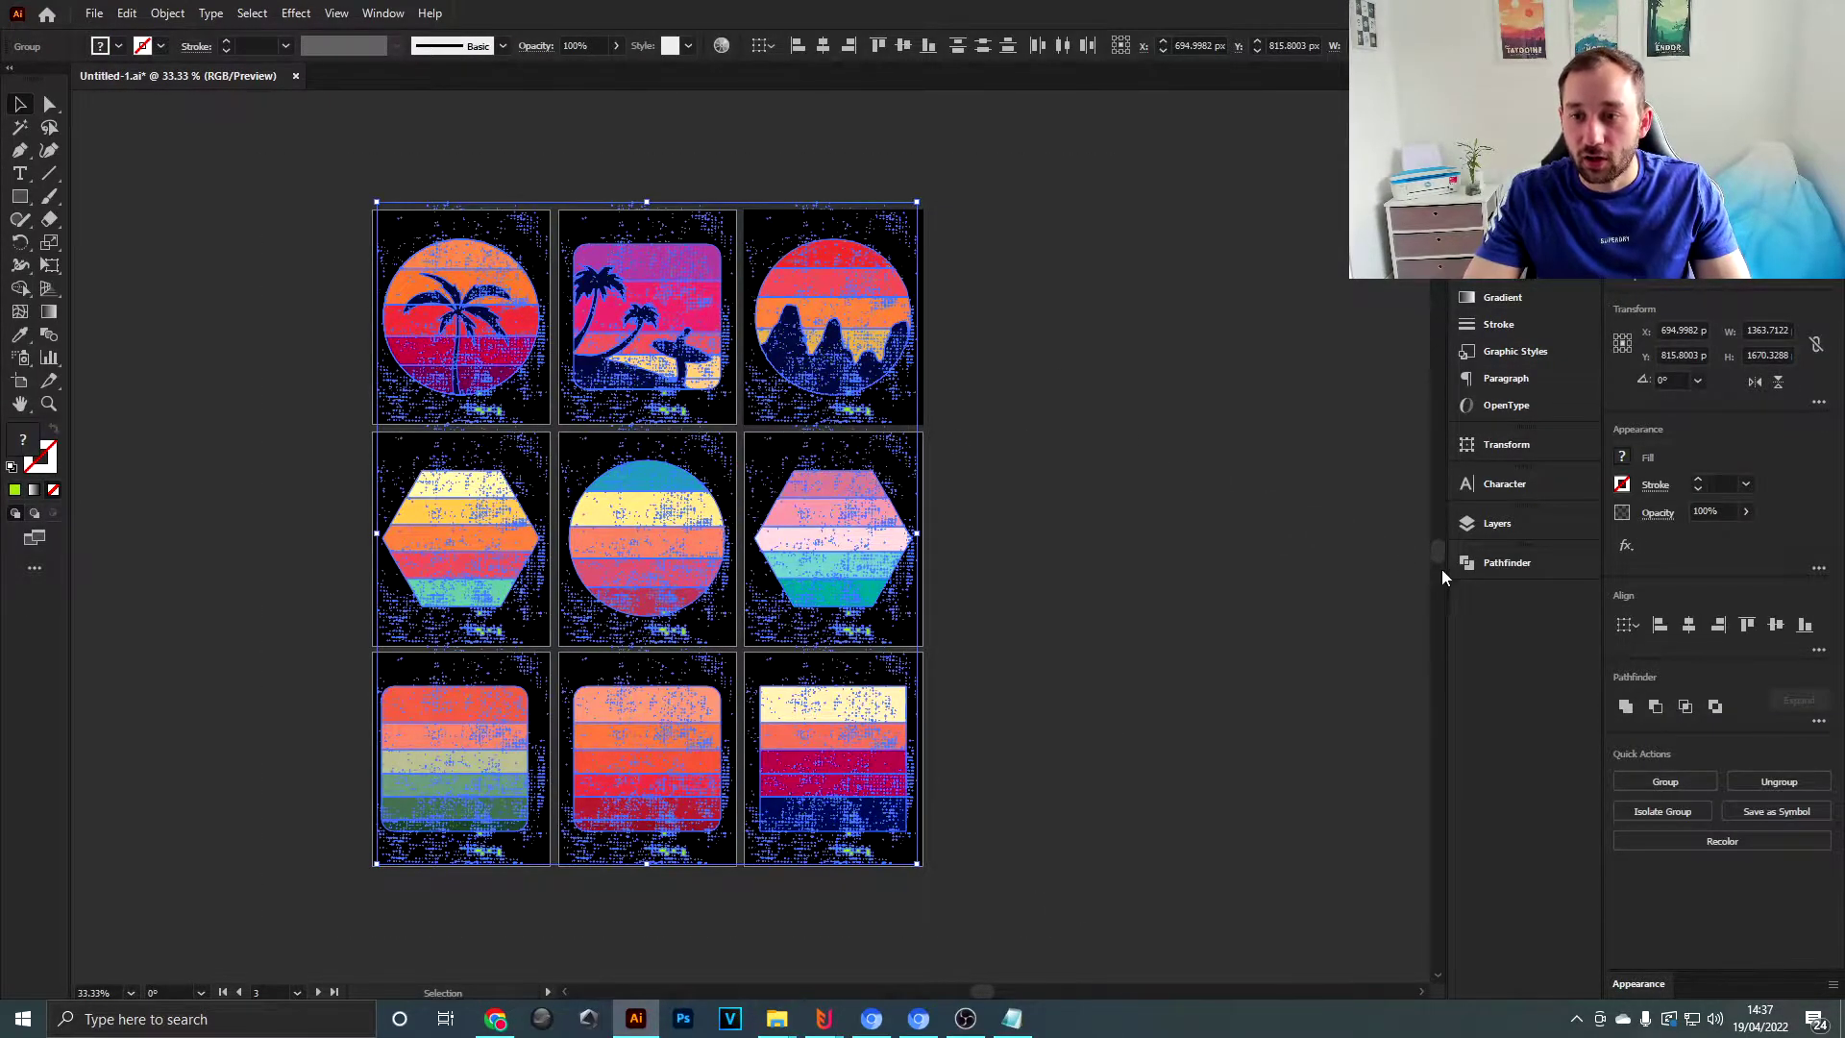
pyautogui.click(1508, 563)
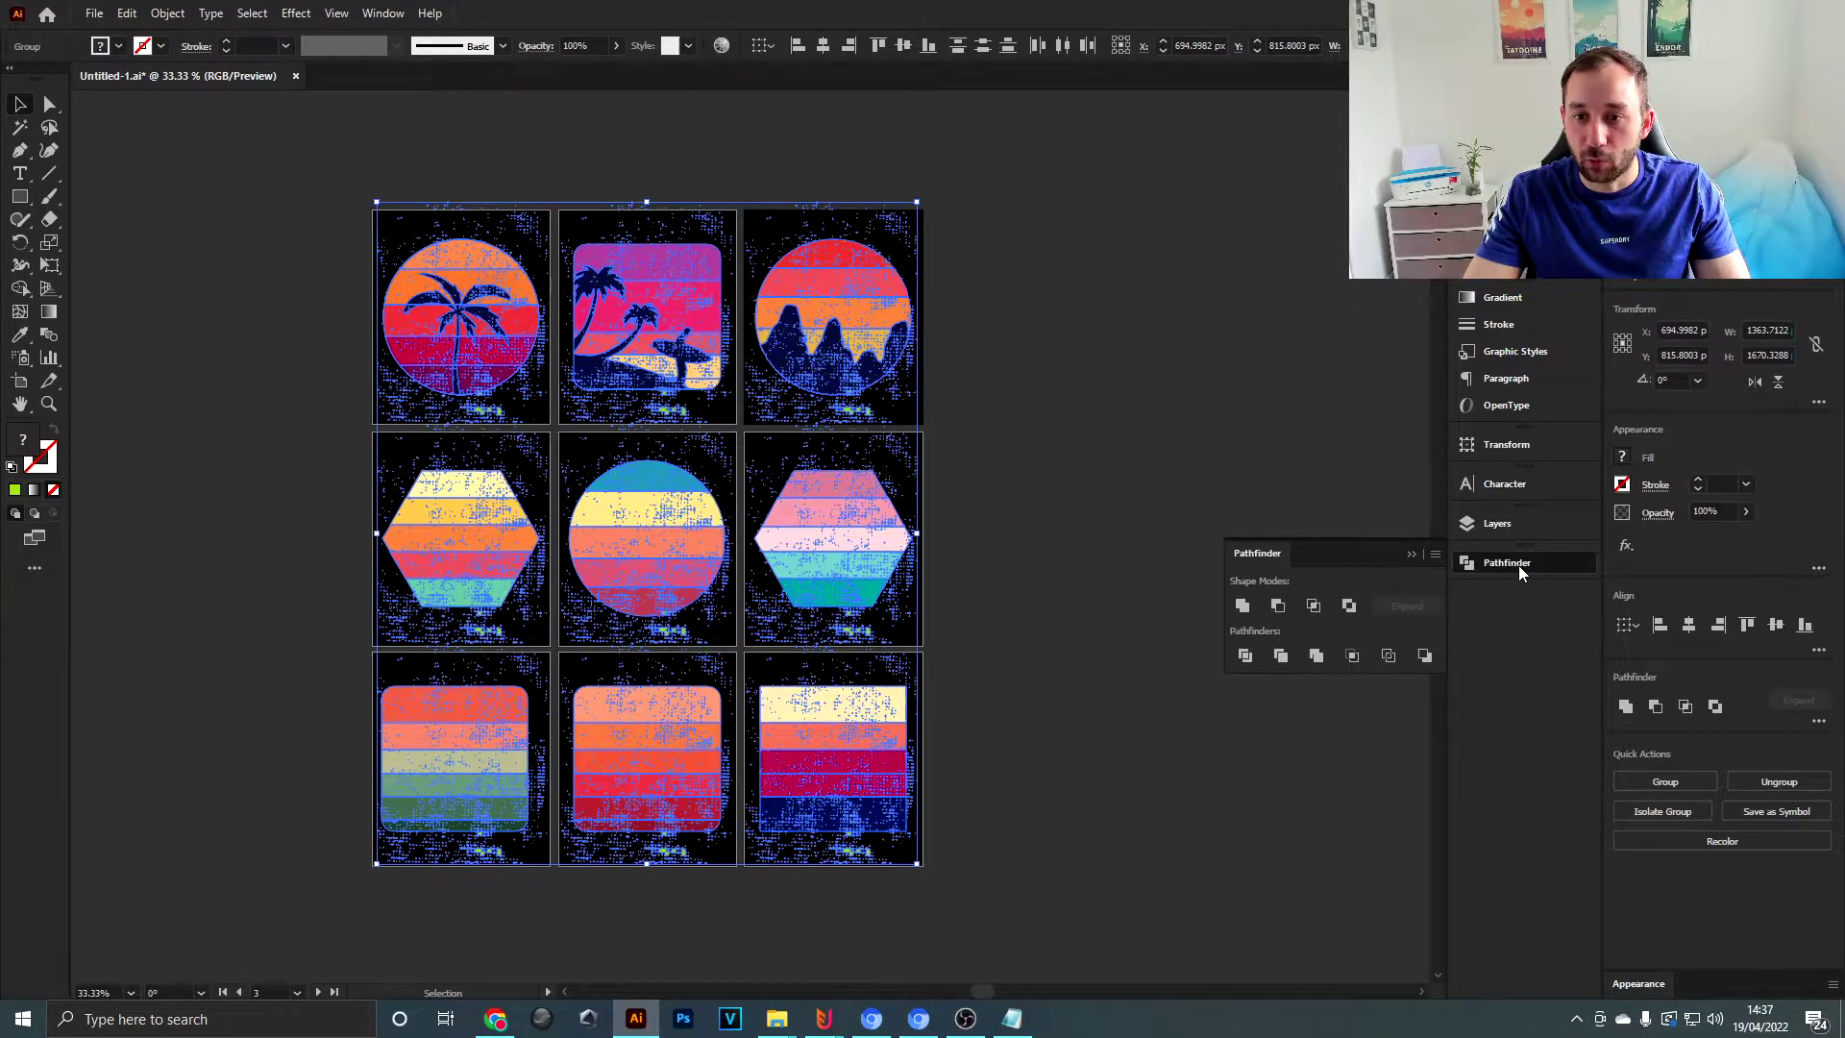
pyautogui.click(384, 13)
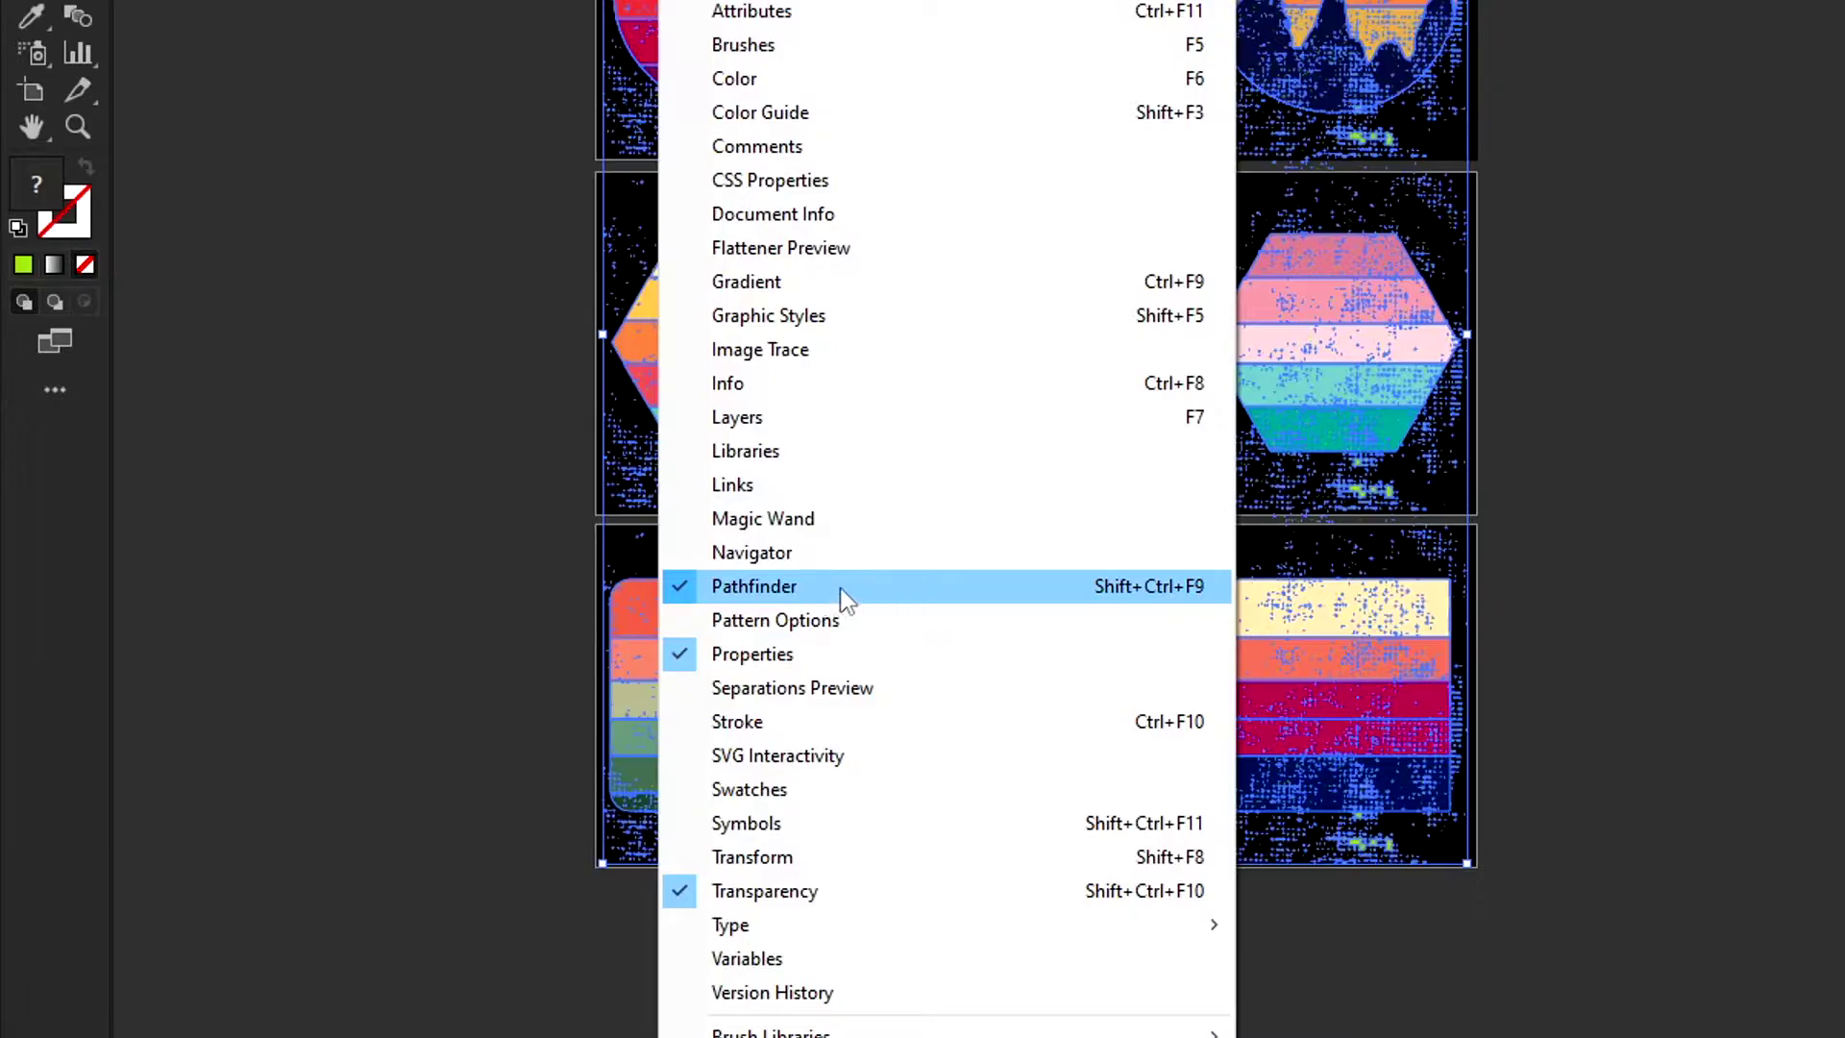
pyautogui.click(846, 590)
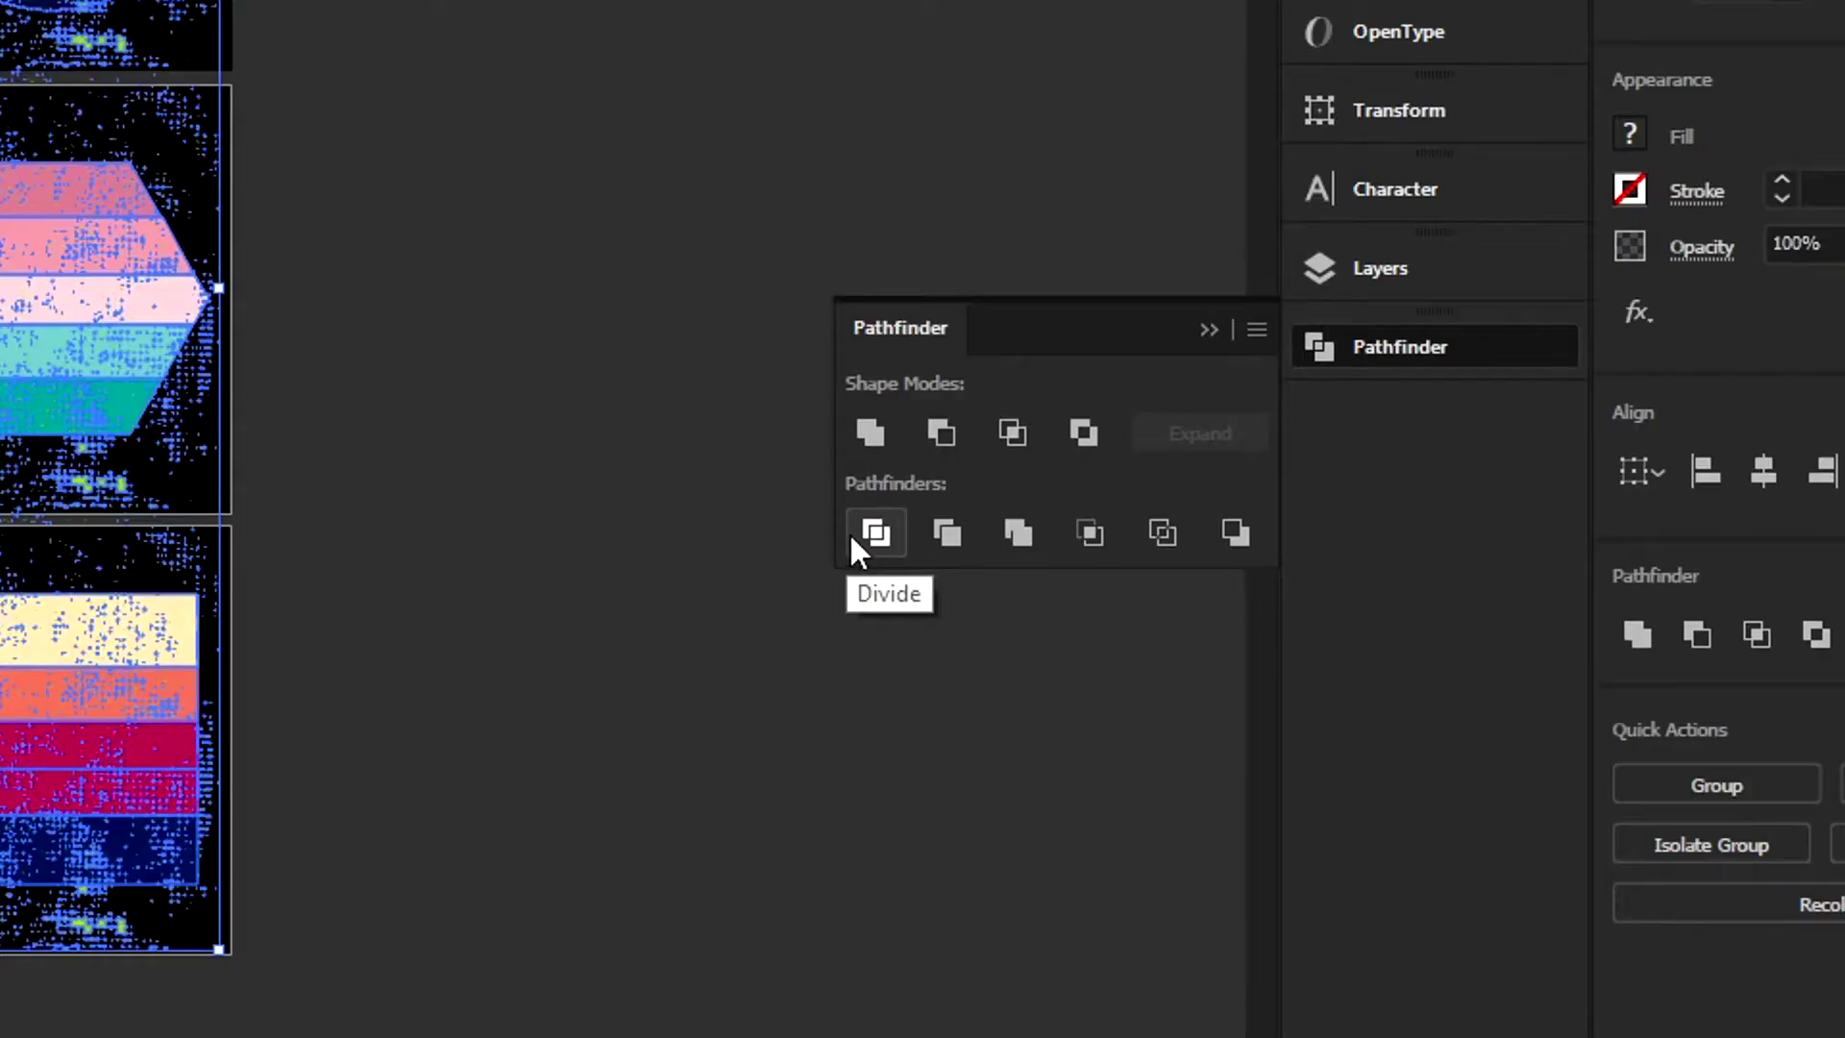
pyautogui.click(852, 536)
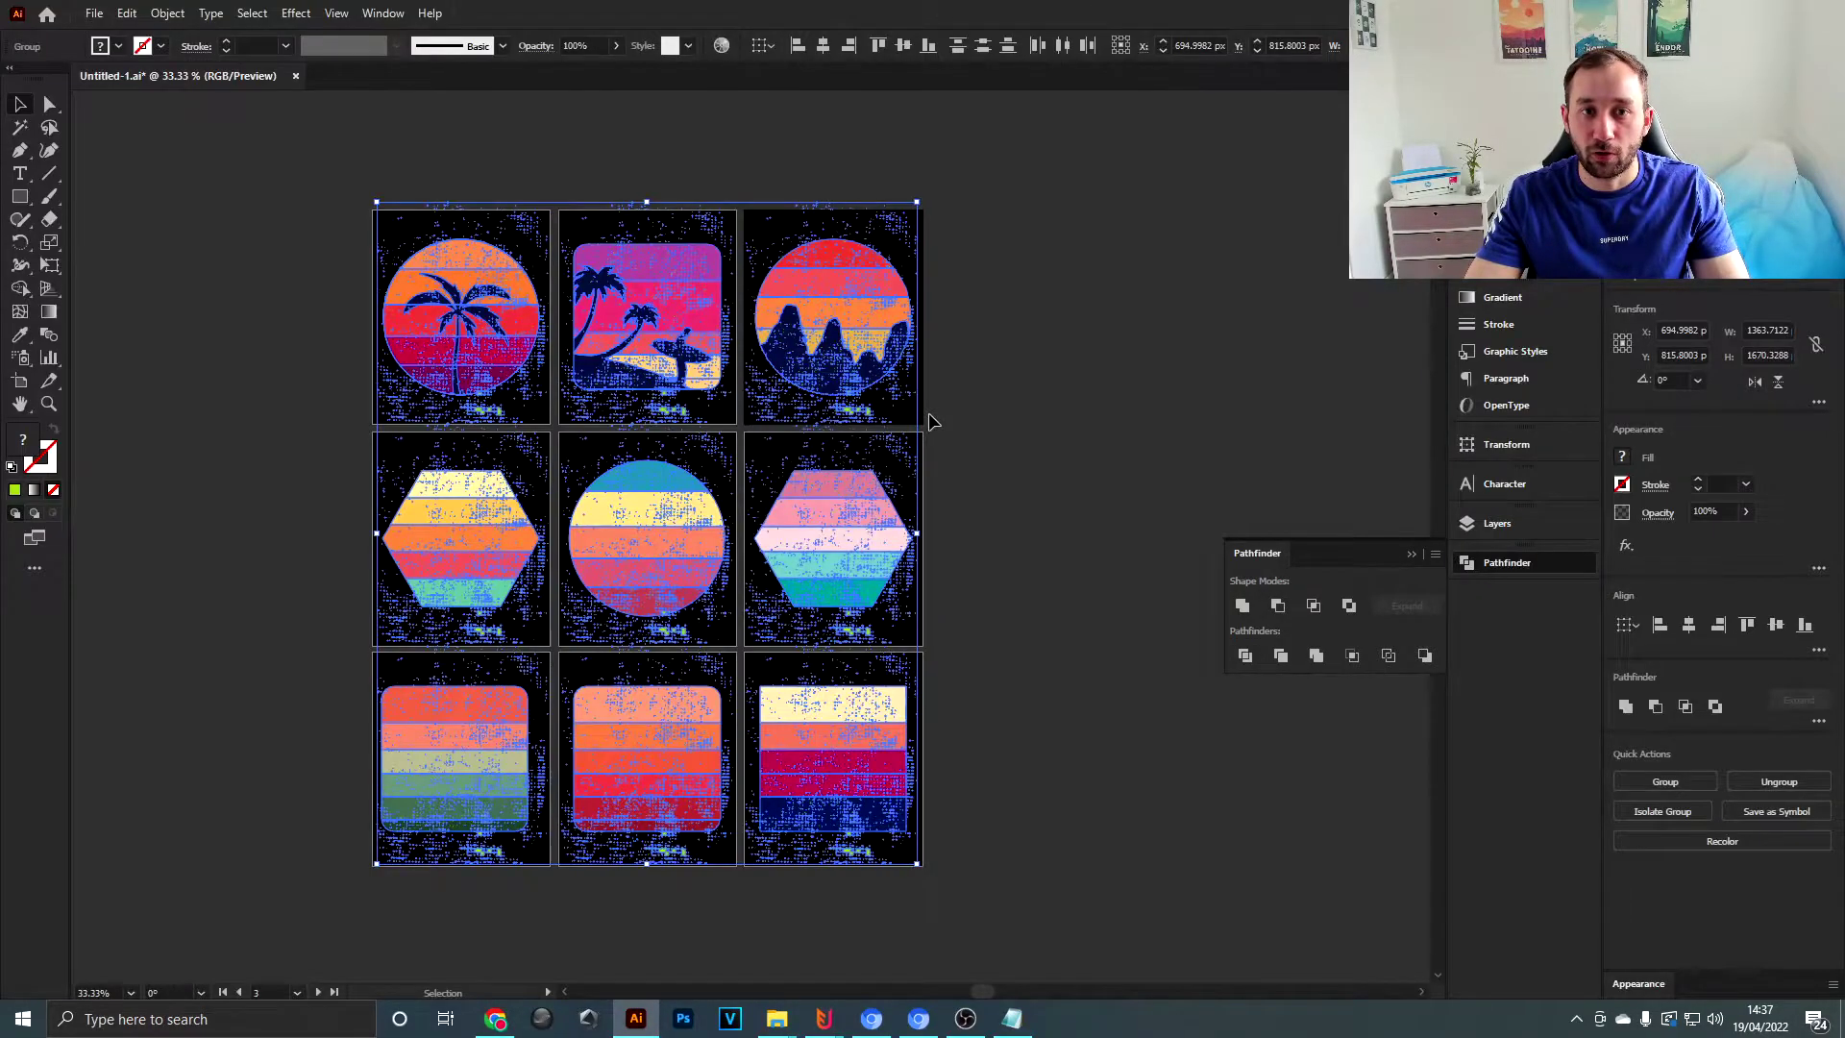
# - Select one green texture speck above the surfer design, extend the selection to everything with the same fill and stroke, and delete it all
pyautogui.scroll(5, 803, 268)
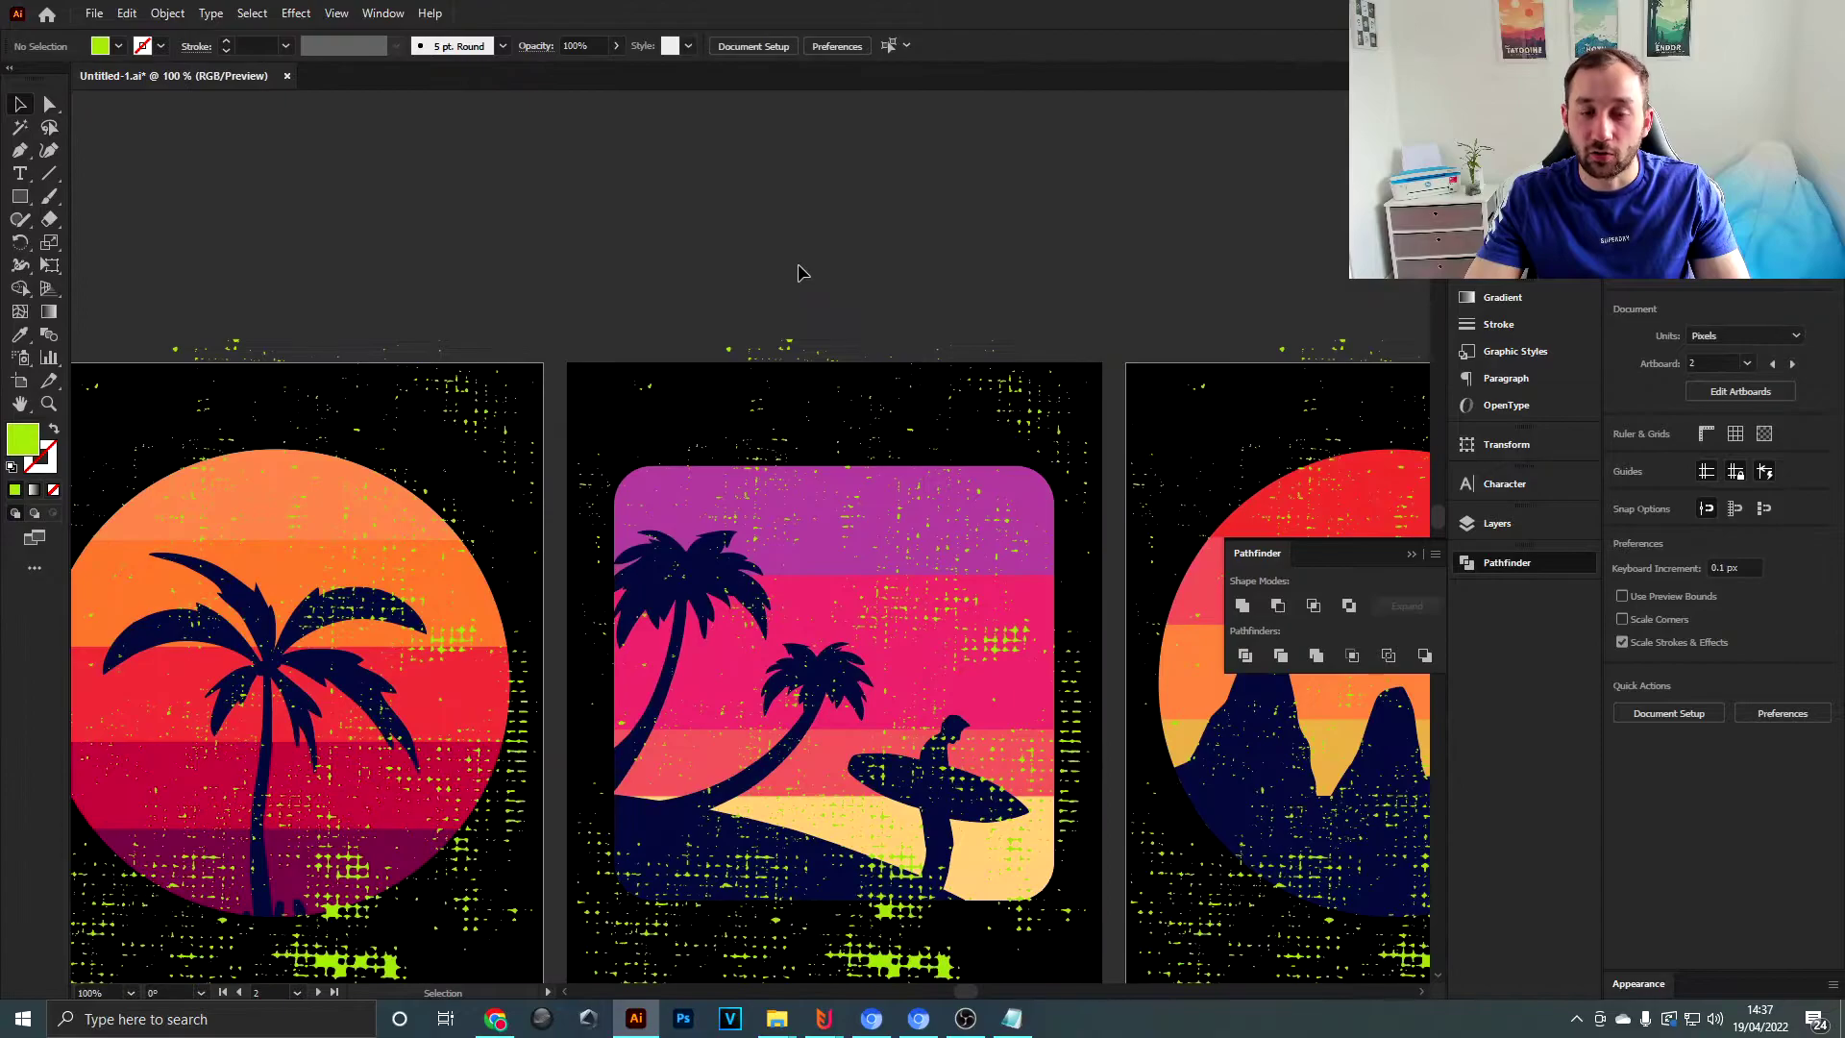
pyautogui.click(50, 106)
pyautogui.scroll(4, 764, 383)
pyautogui.click(620, 288)
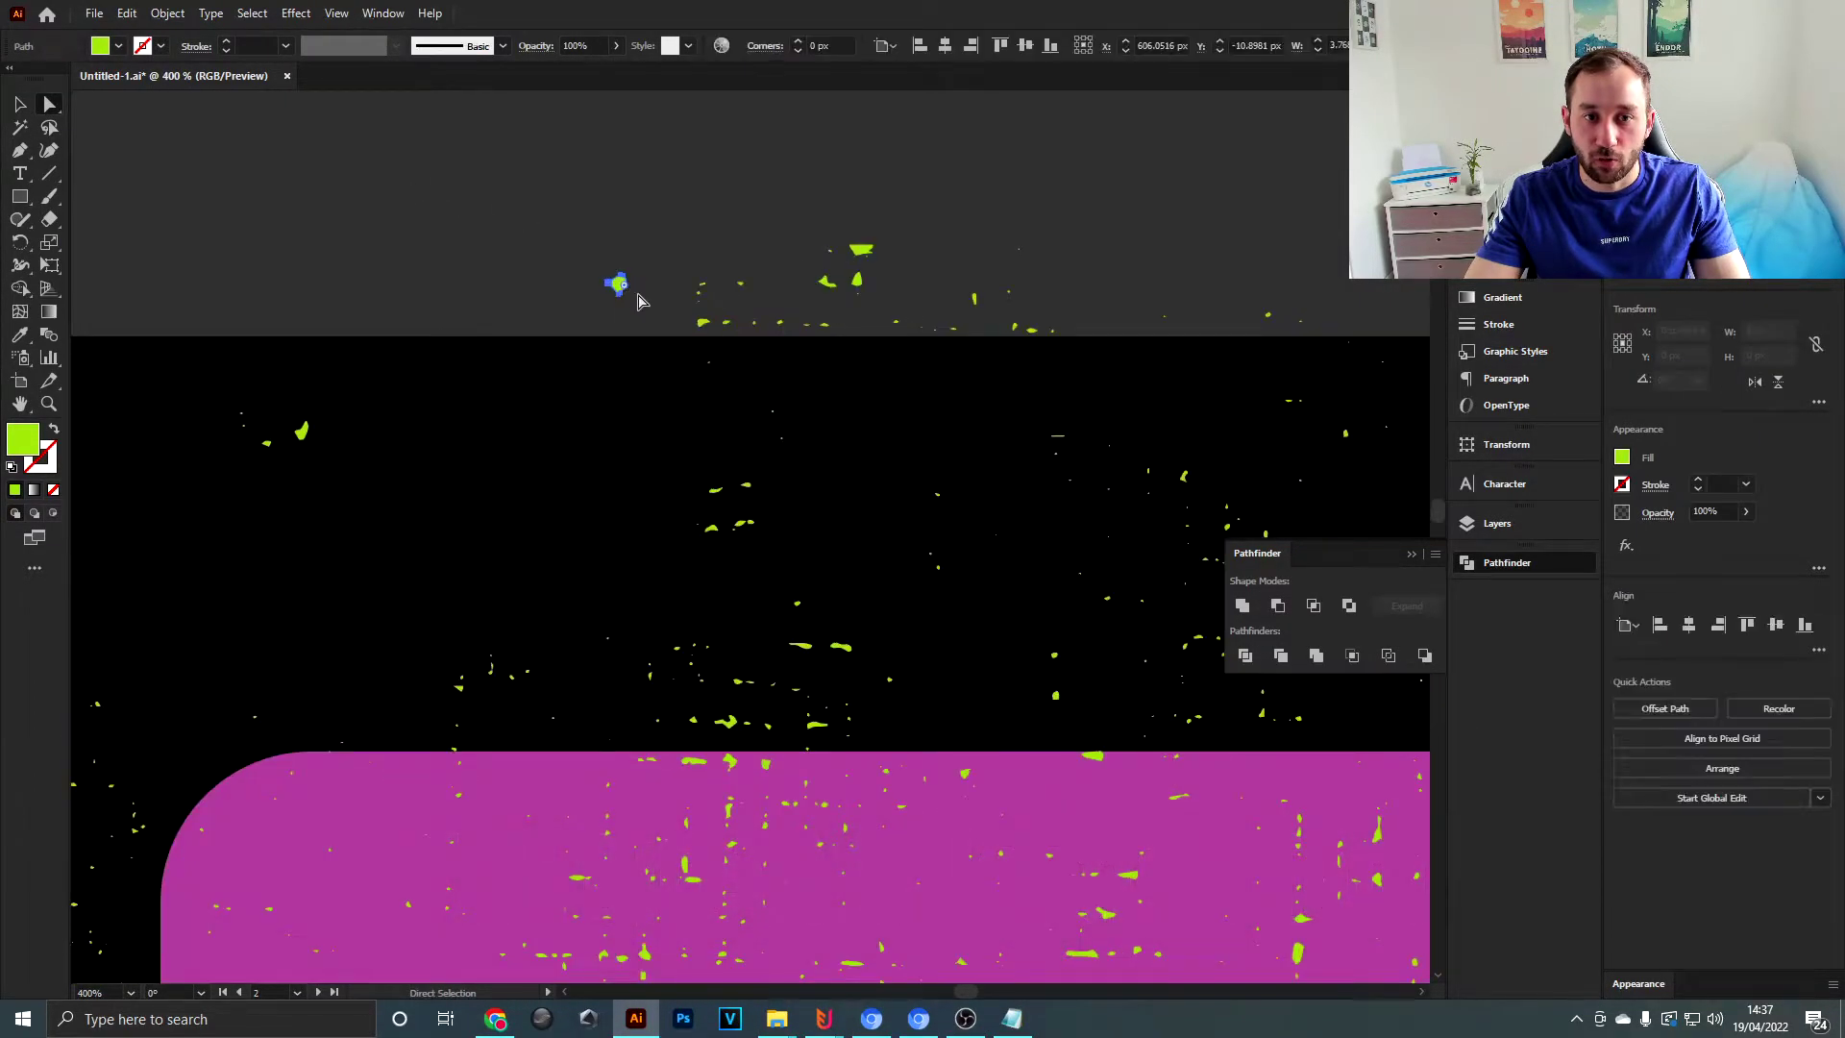
pyautogui.scroll(-4, 626, 288)
pyautogui.click(251, 13)
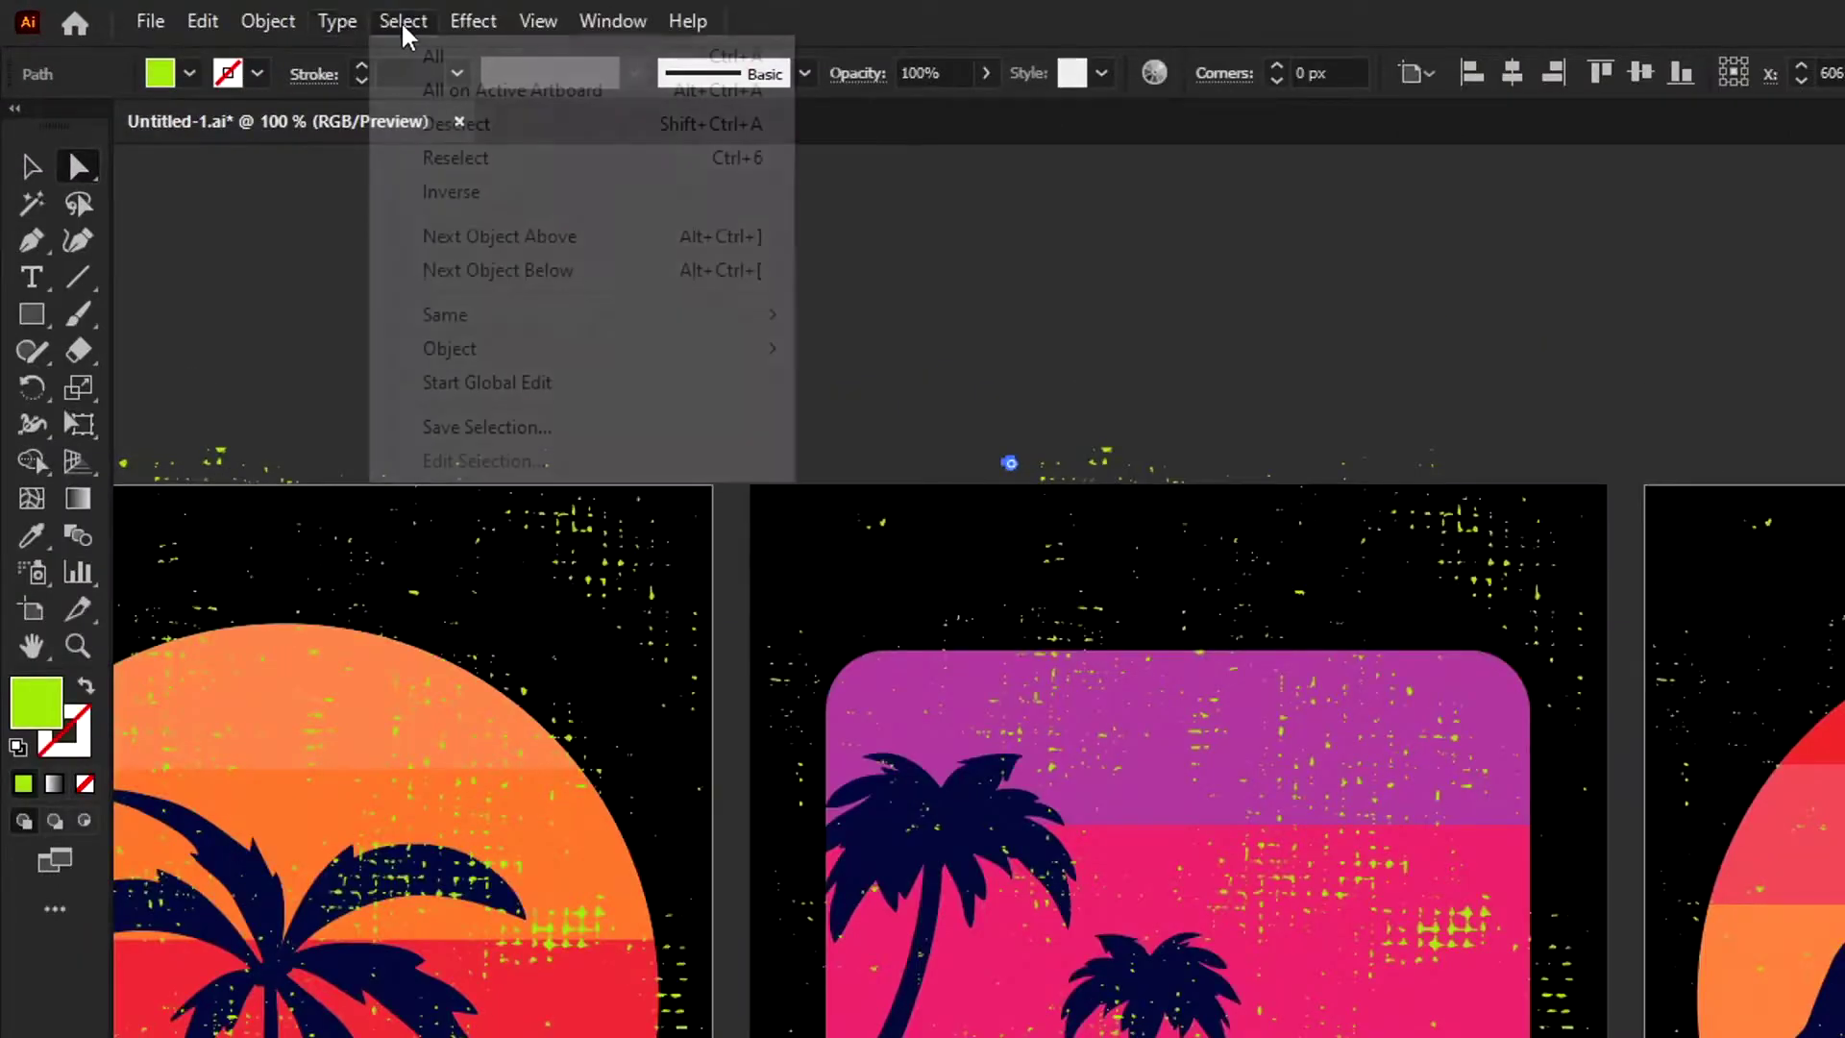
pyautogui.moveTo(554, 313)
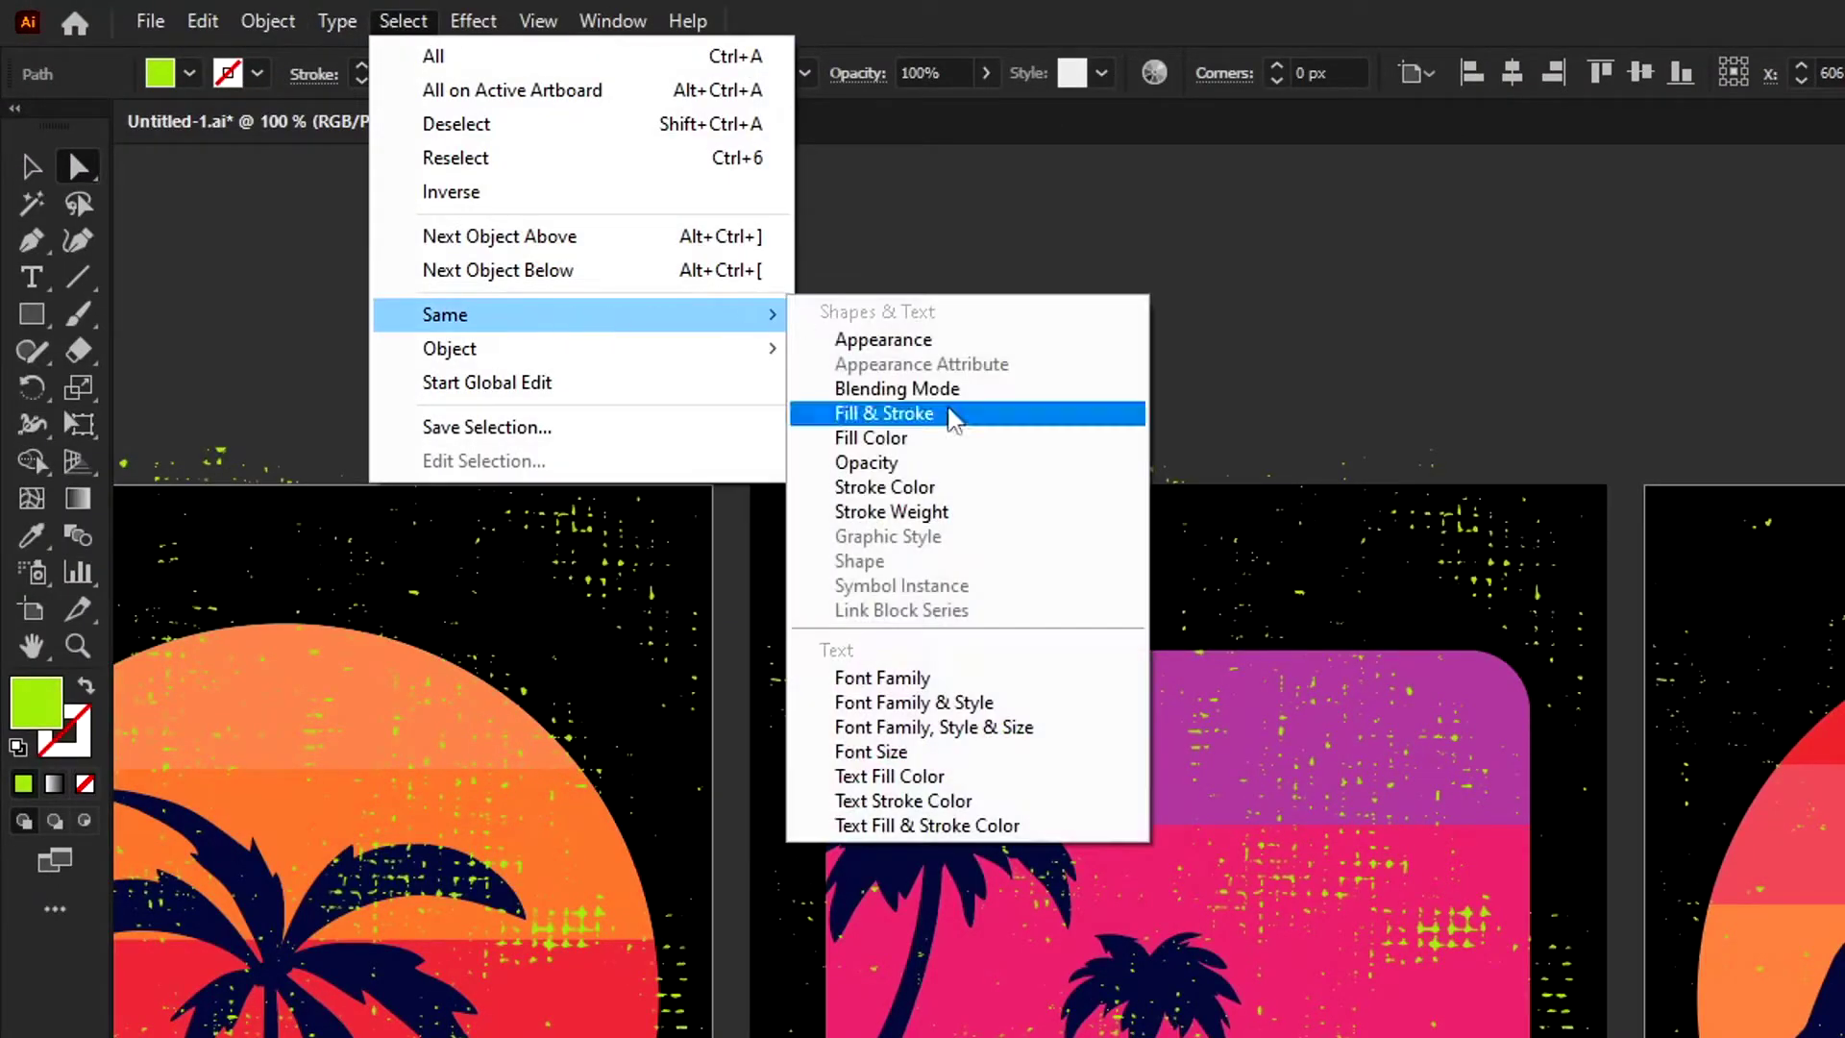
pyautogui.click(951, 415)
pyautogui.hotkey('ctrl', '-')
pyautogui.hotkey('ctrl', '-')
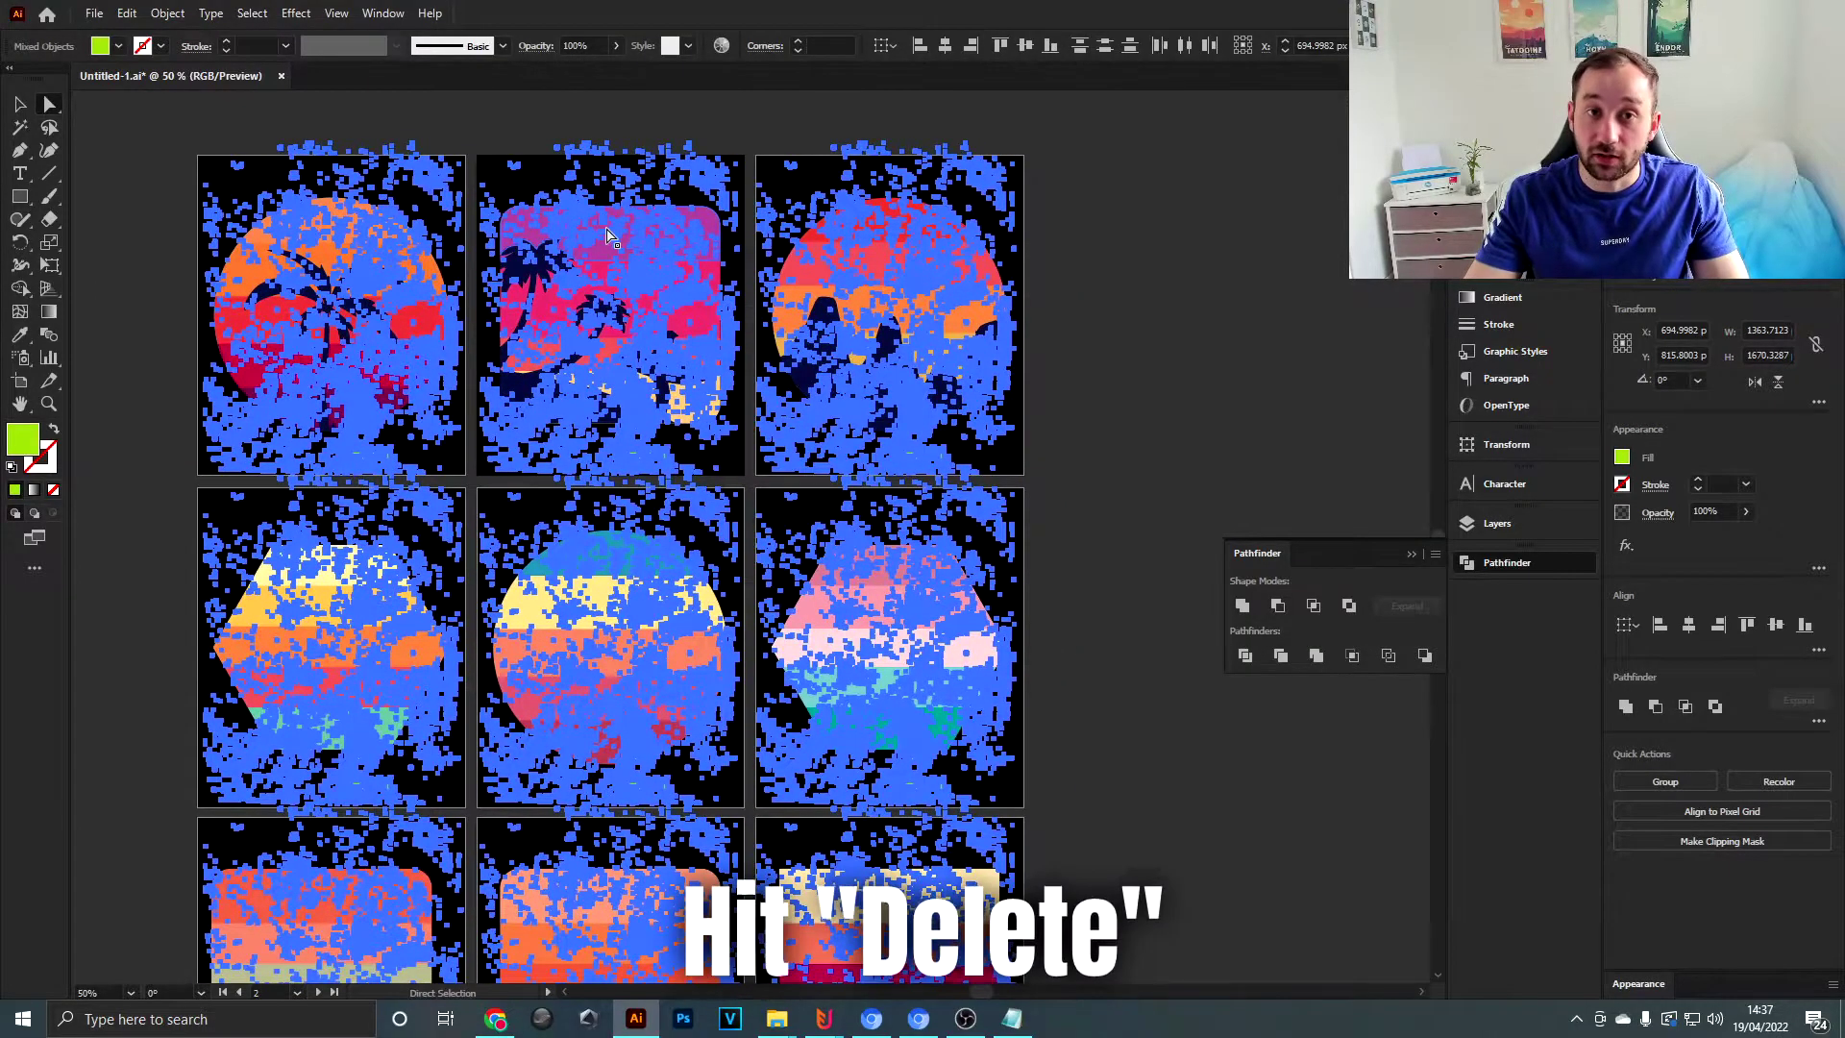
pyautogui.press('Delete')
# - In outline view, select a stray unfilled shape below a first-row design, extend the selection to all matching unfilled paths, and delete them
pyautogui.keyDown('alt'); pyautogui.scroll(9, 607, 235); pyautogui.keyUp('alt')
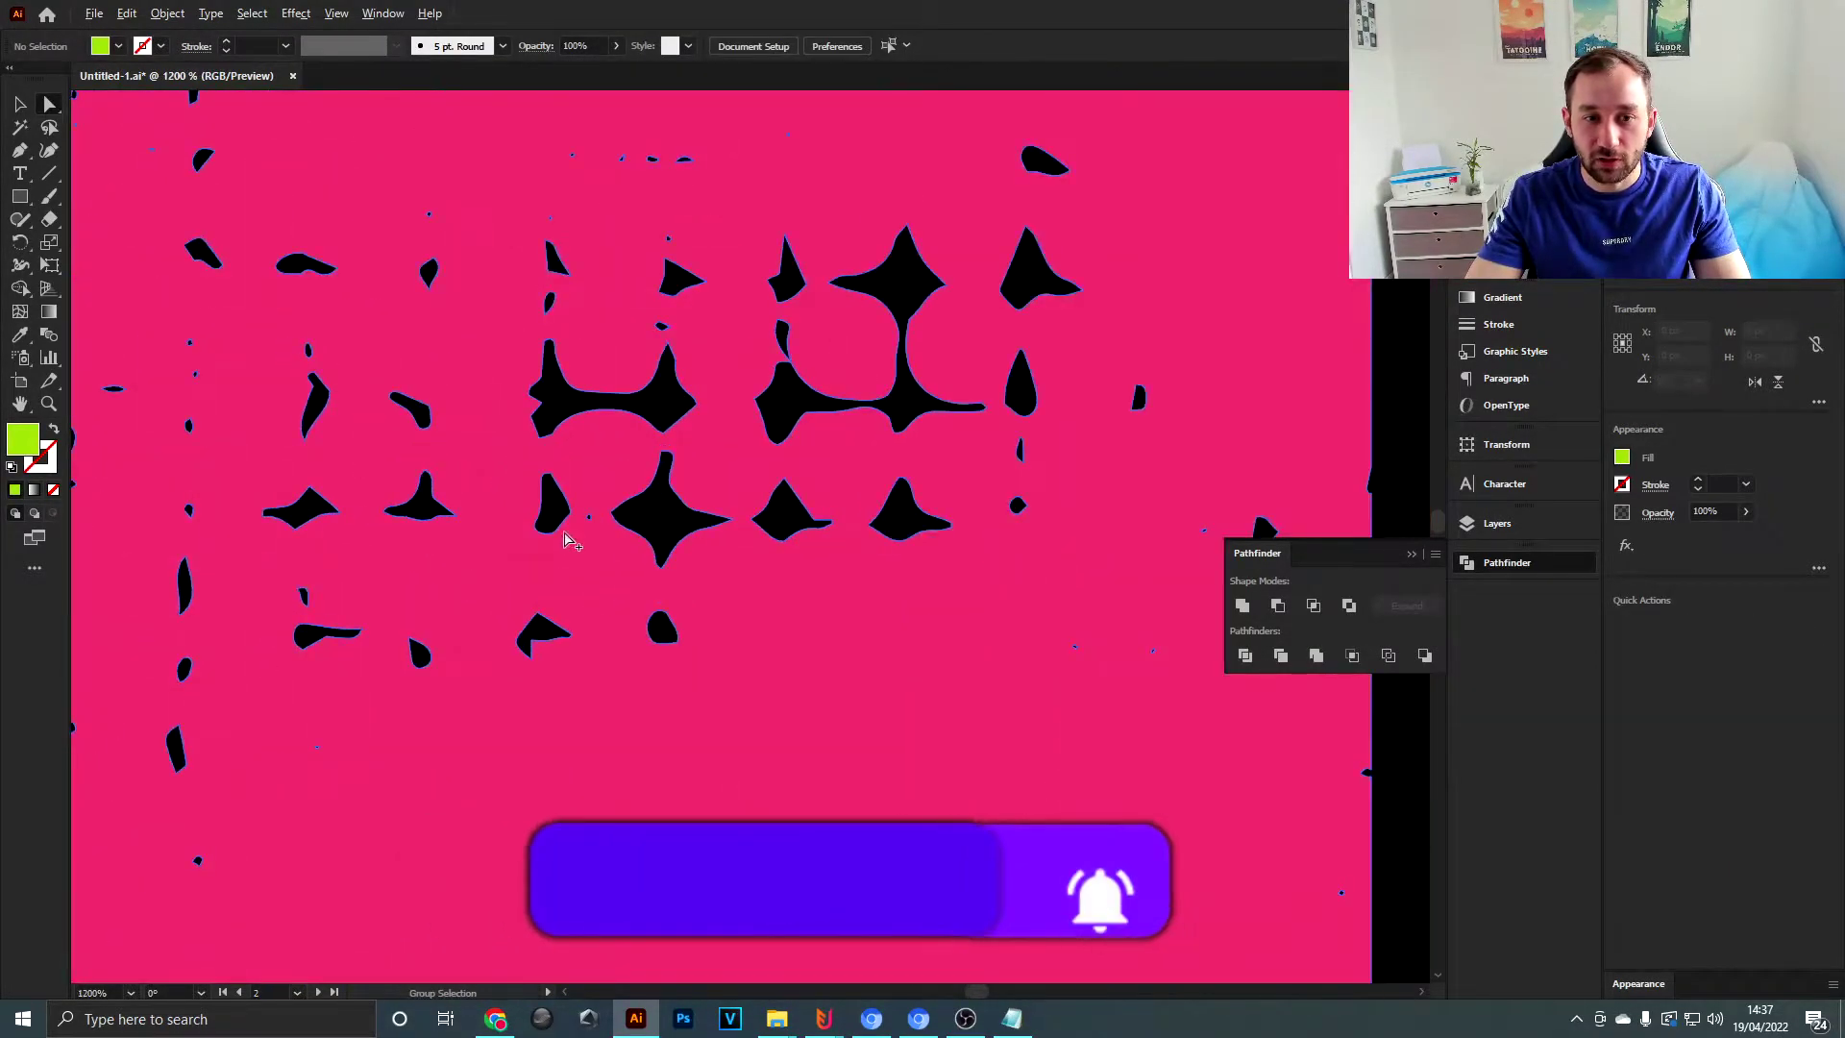
pyautogui.scroll(-7, 611, 450)
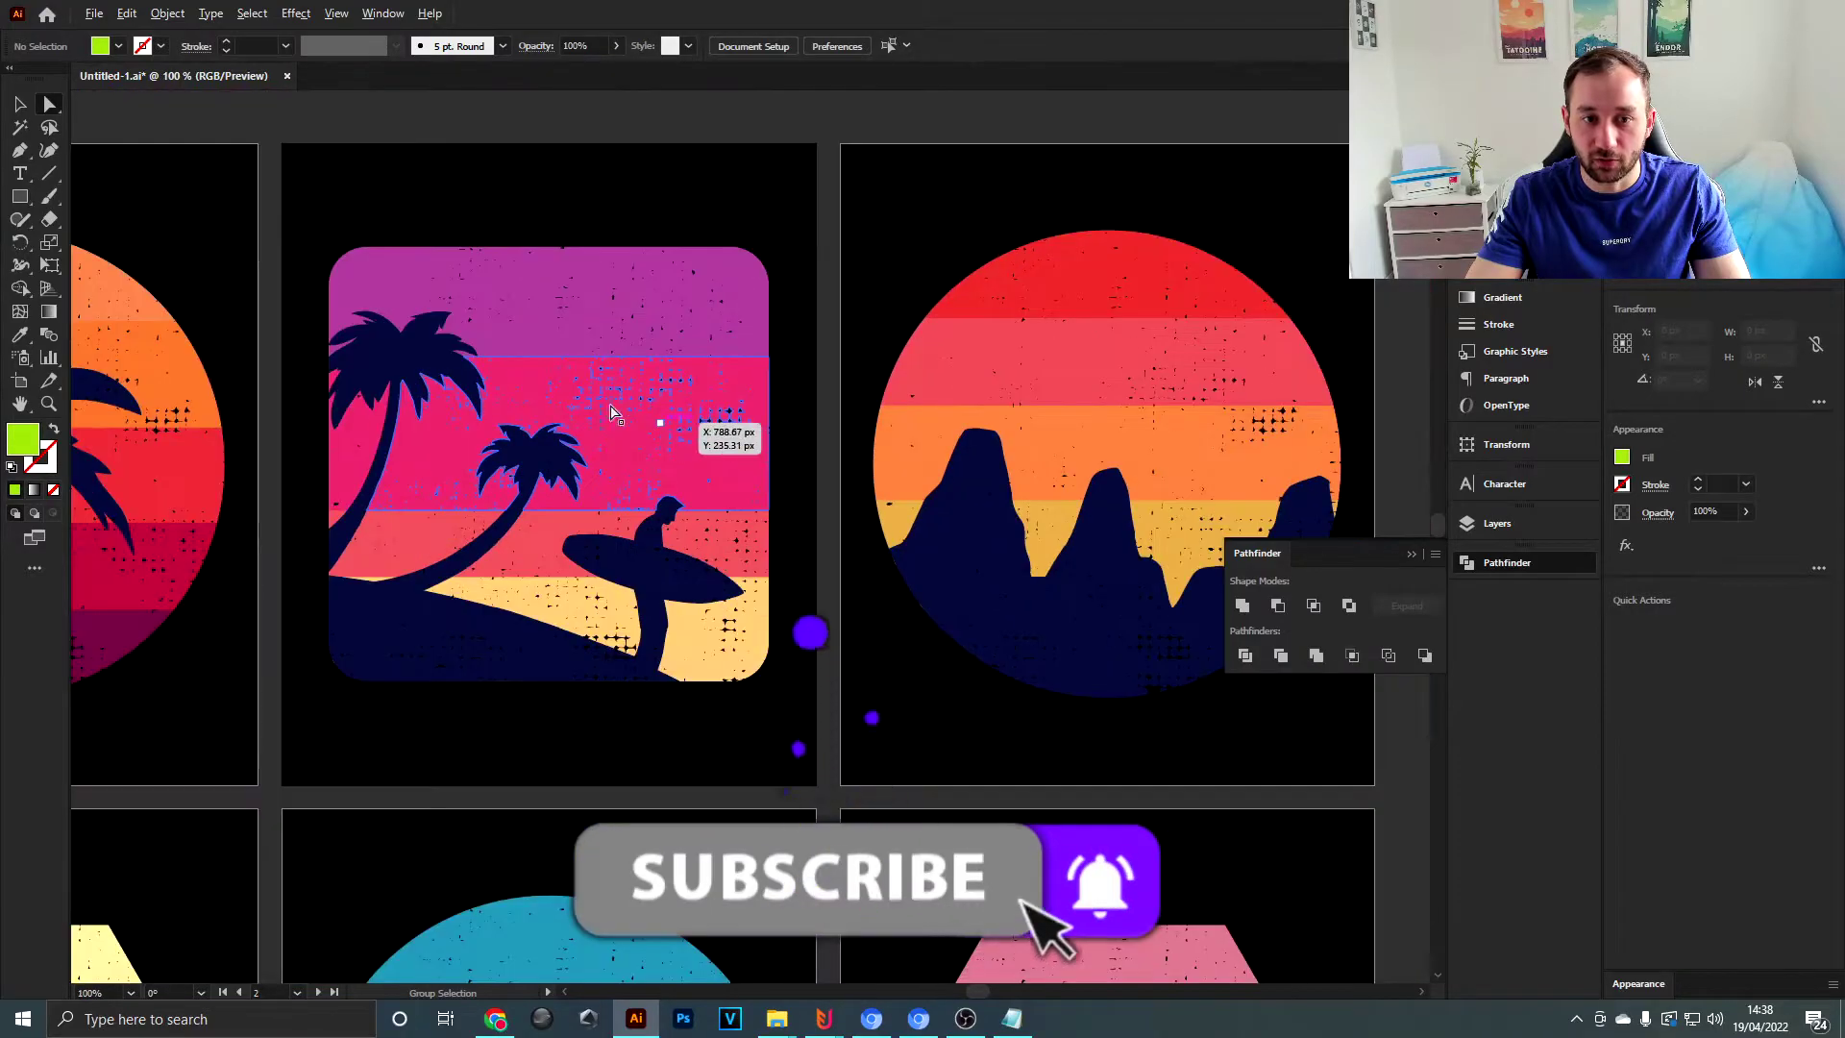
pyautogui.keyDown('alt'); pyautogui.scroll(-1, 758, 329); pyautogui.keyUp('alt')
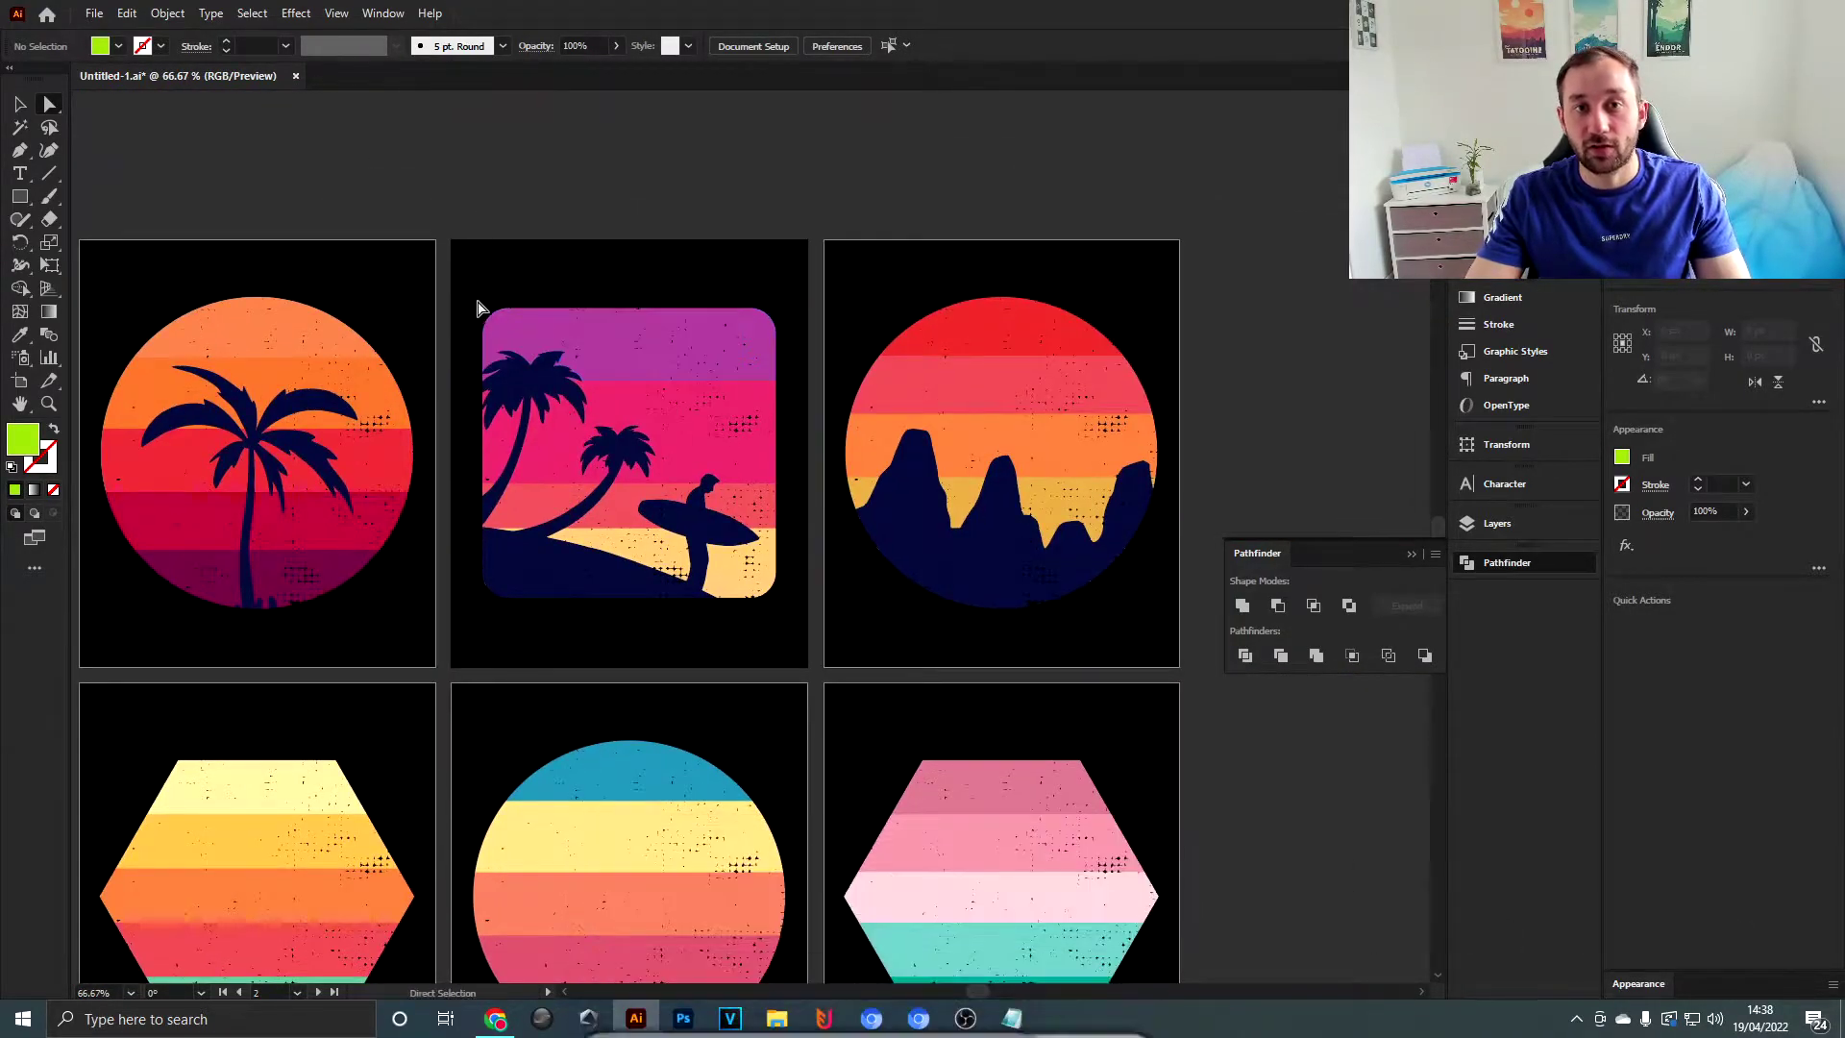
pyautogui.hotkey('ctrl', 'y')
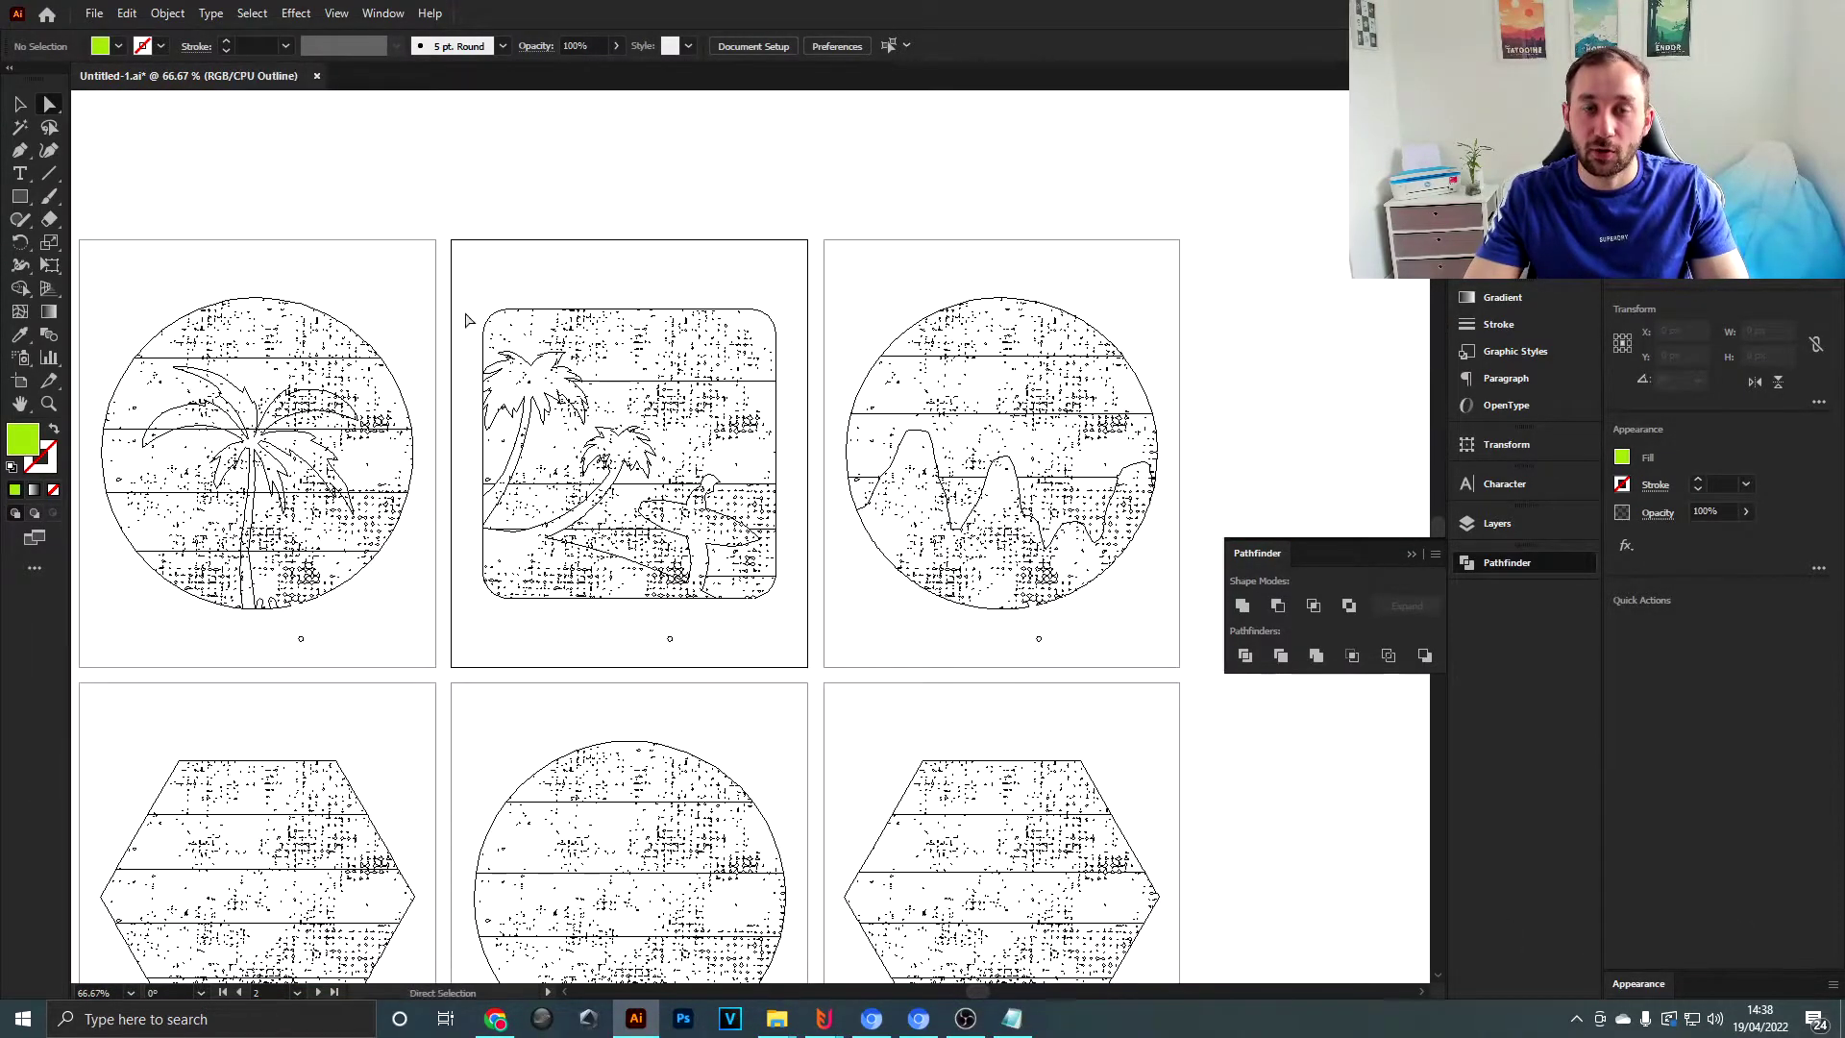
pyautogui.scroll(1, 700, 347)
pyautogui.moveTo(700, 347); pyautogui.dragTo(943, 658)
pyautogui.scroll(6, 461, 597)
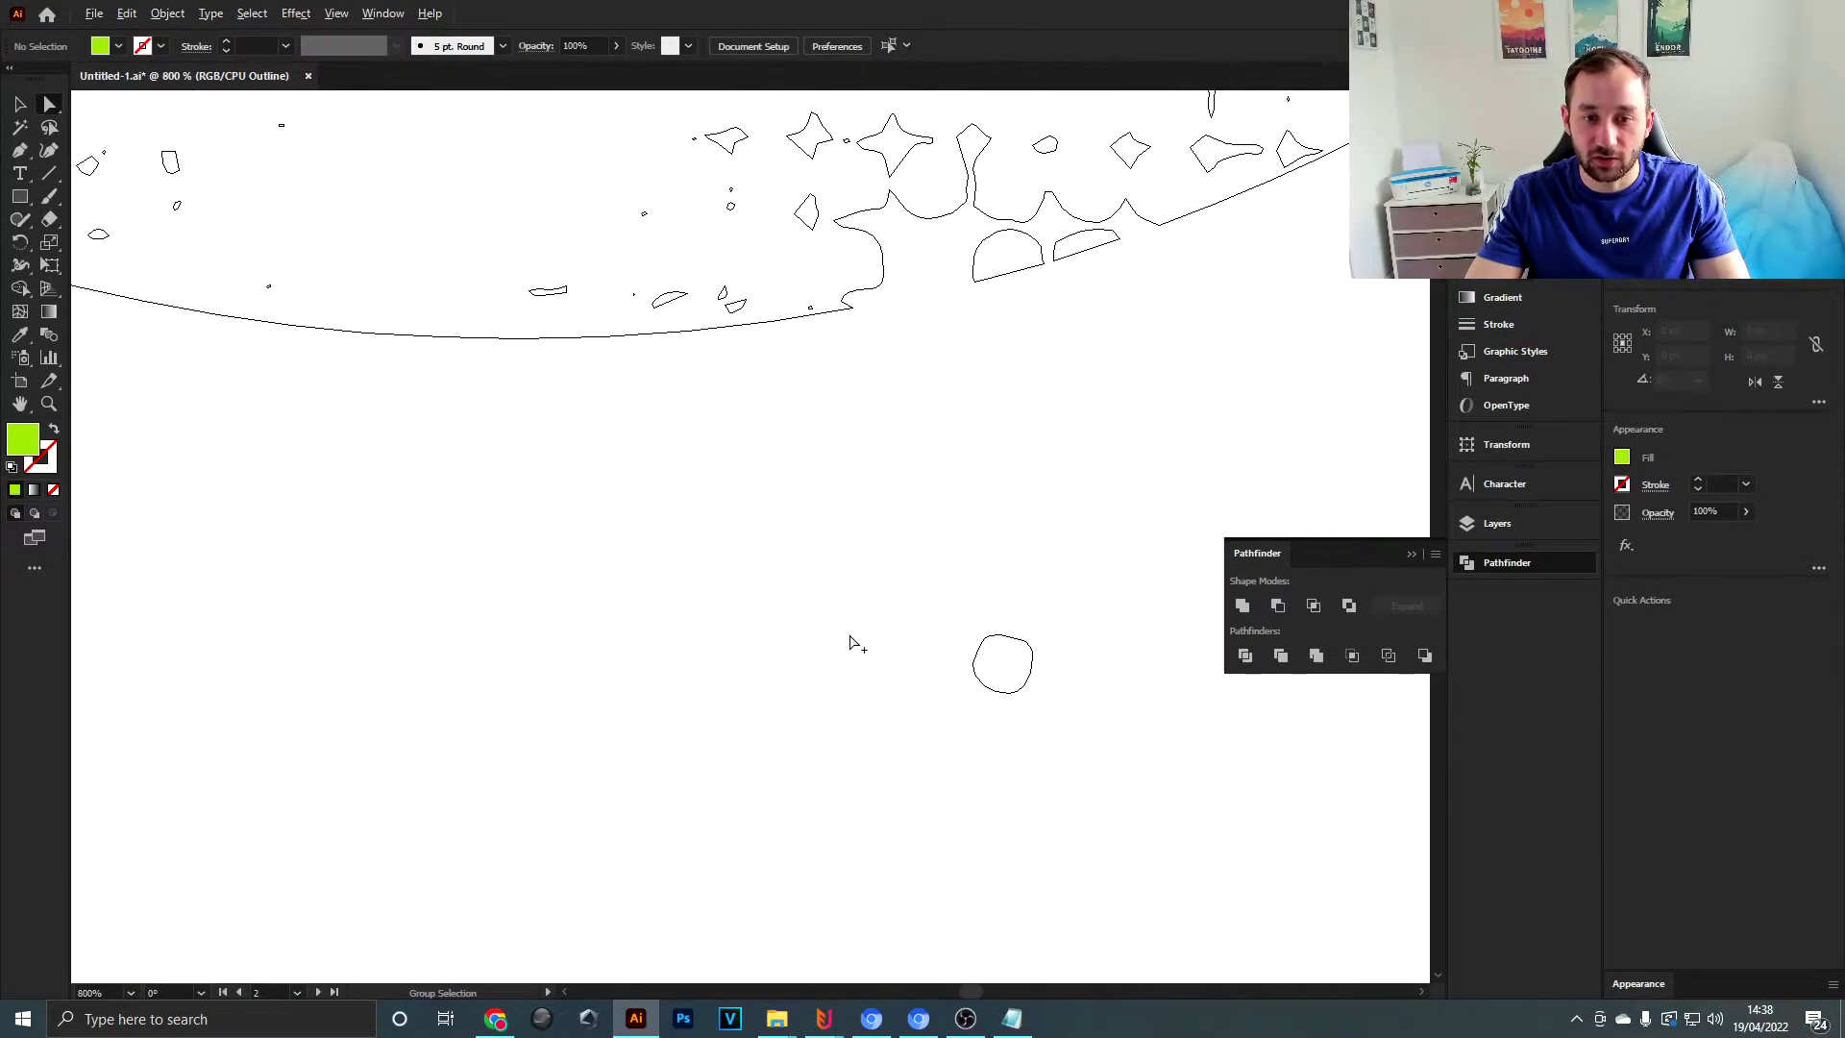
pyautogui.moveTo(1029, 659); pyautogui.dragTo(782, 729)
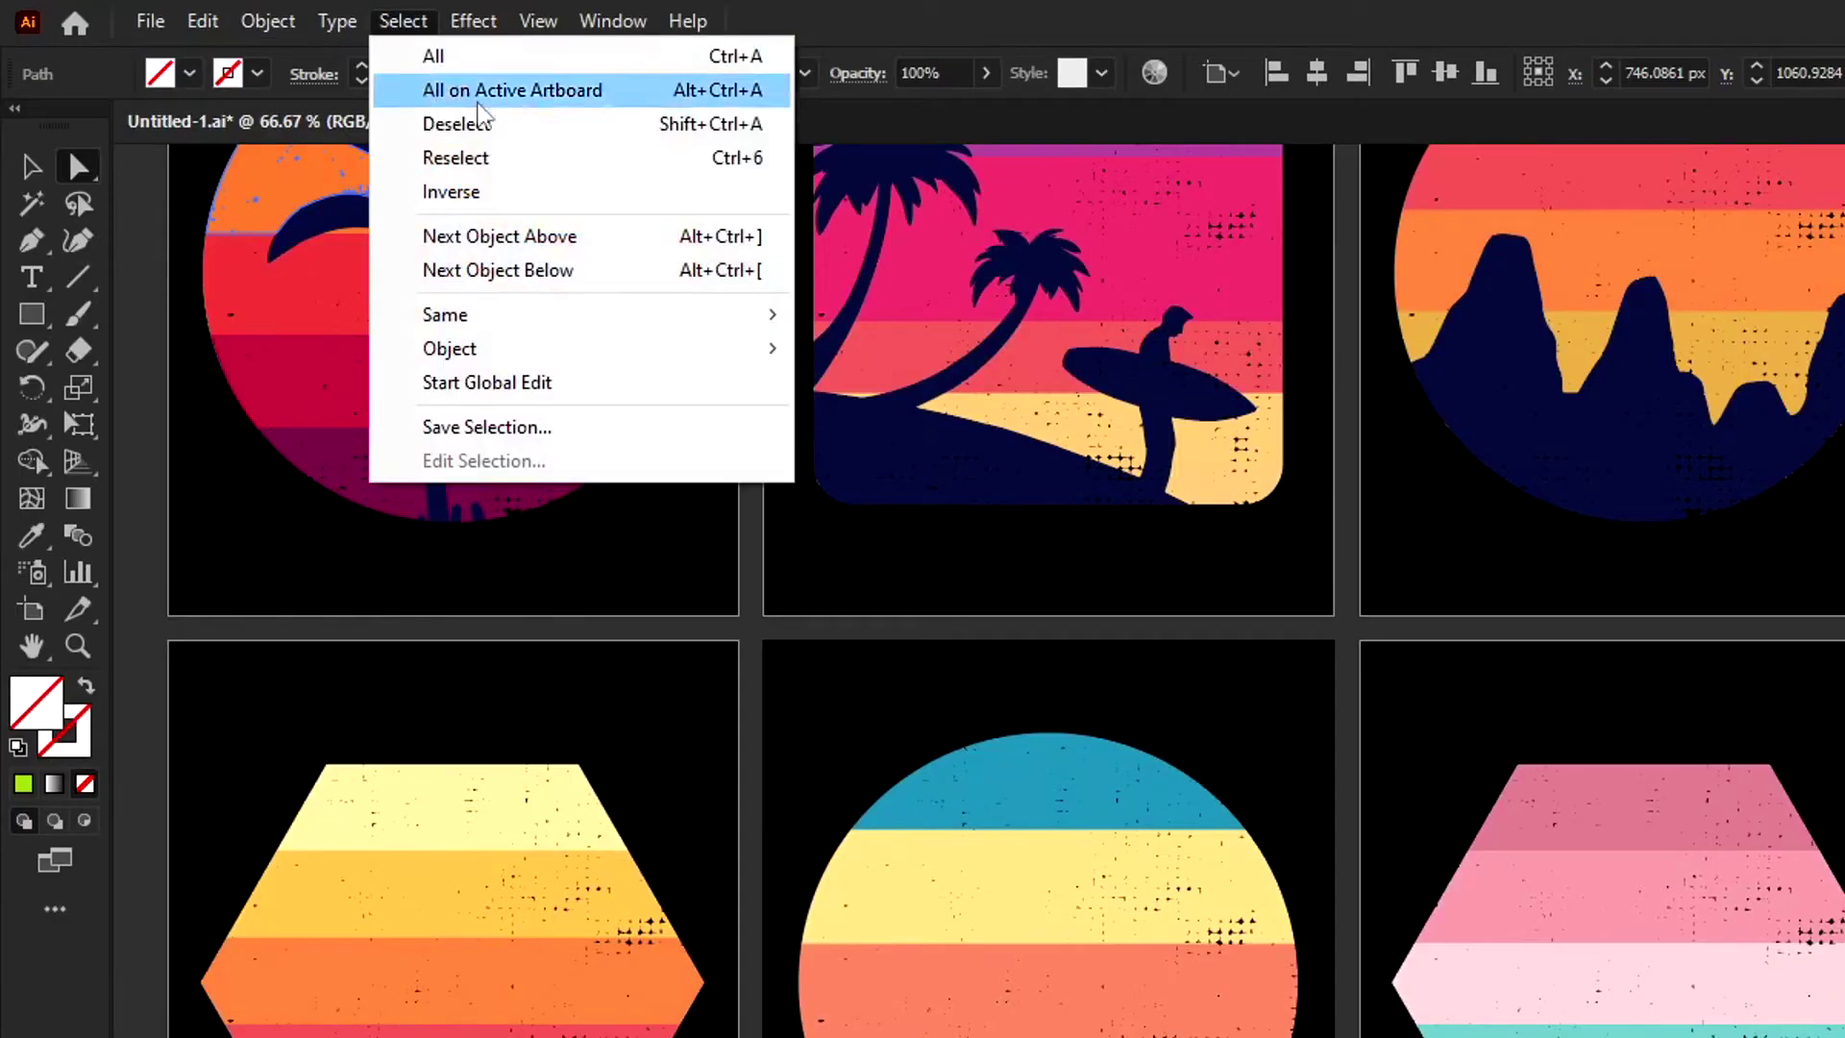
pyautogui.click(911, 411)
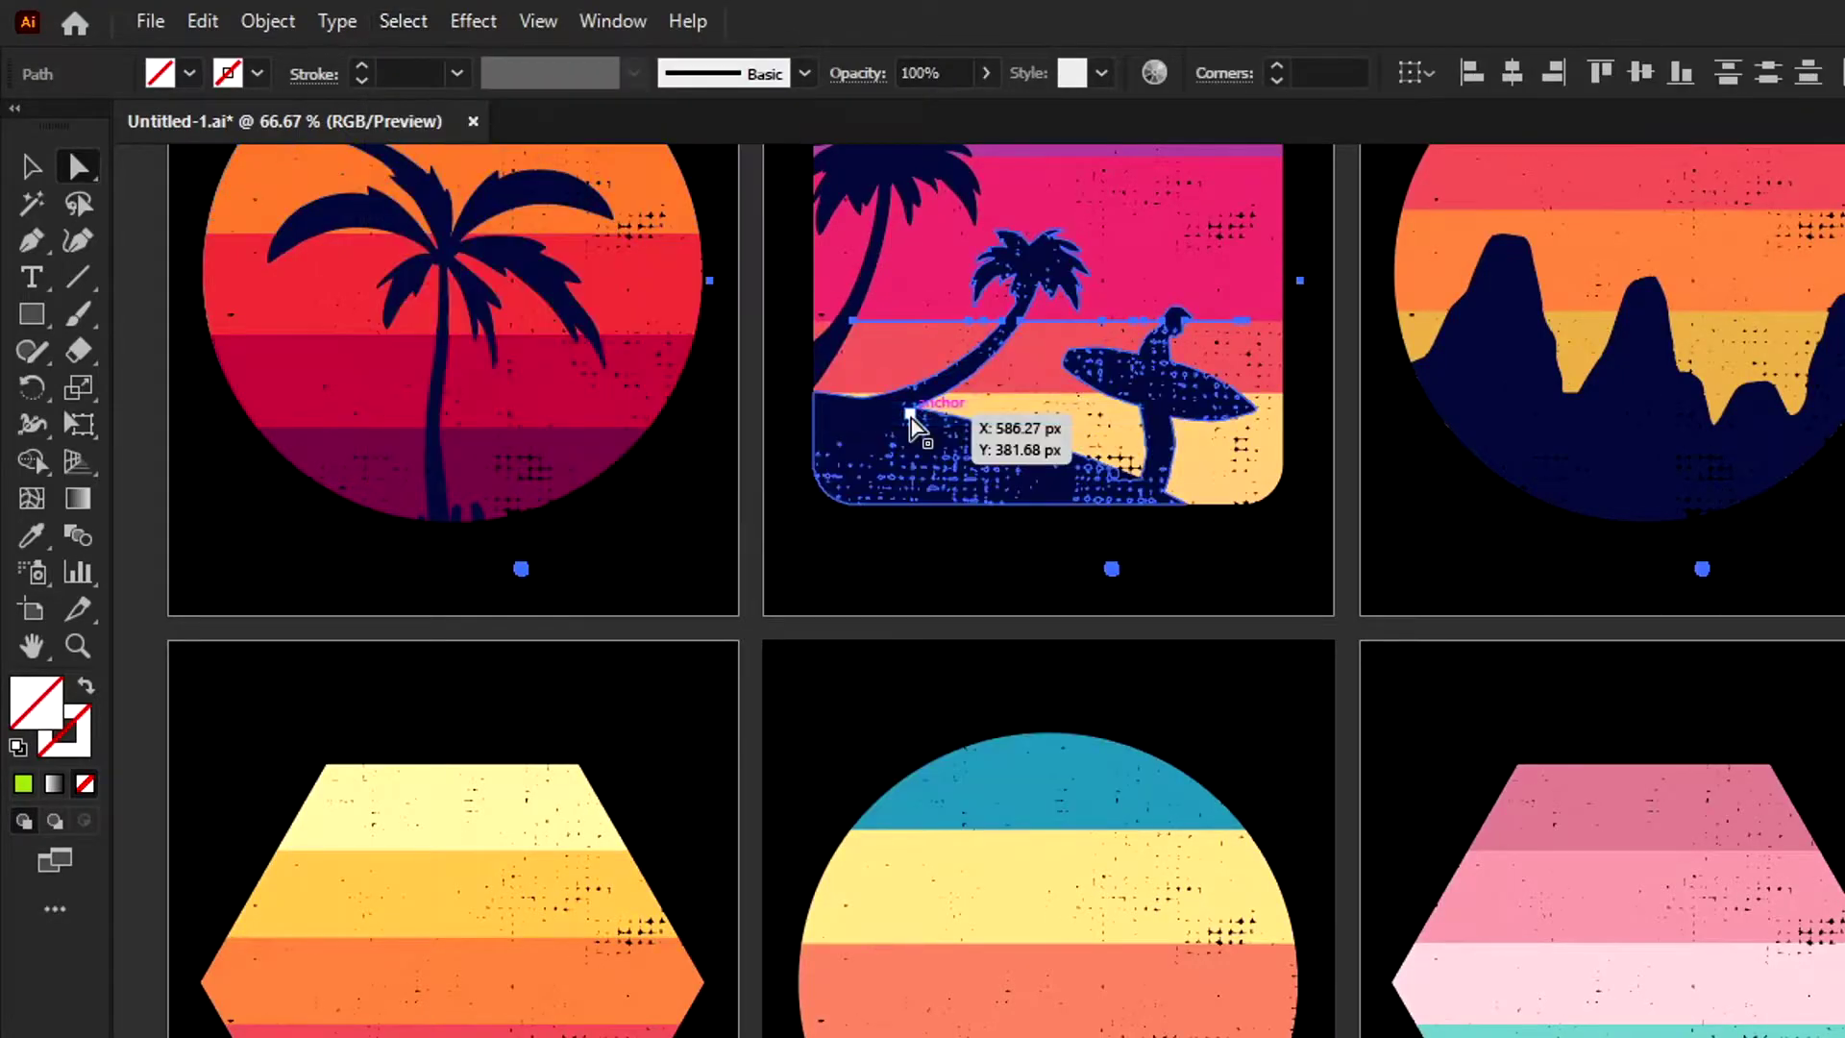
pyautogui.scroll(-3, 999, 620)
pyautogui.moveTo(1061, 528); pyautogui.dragTo(1094, 555)
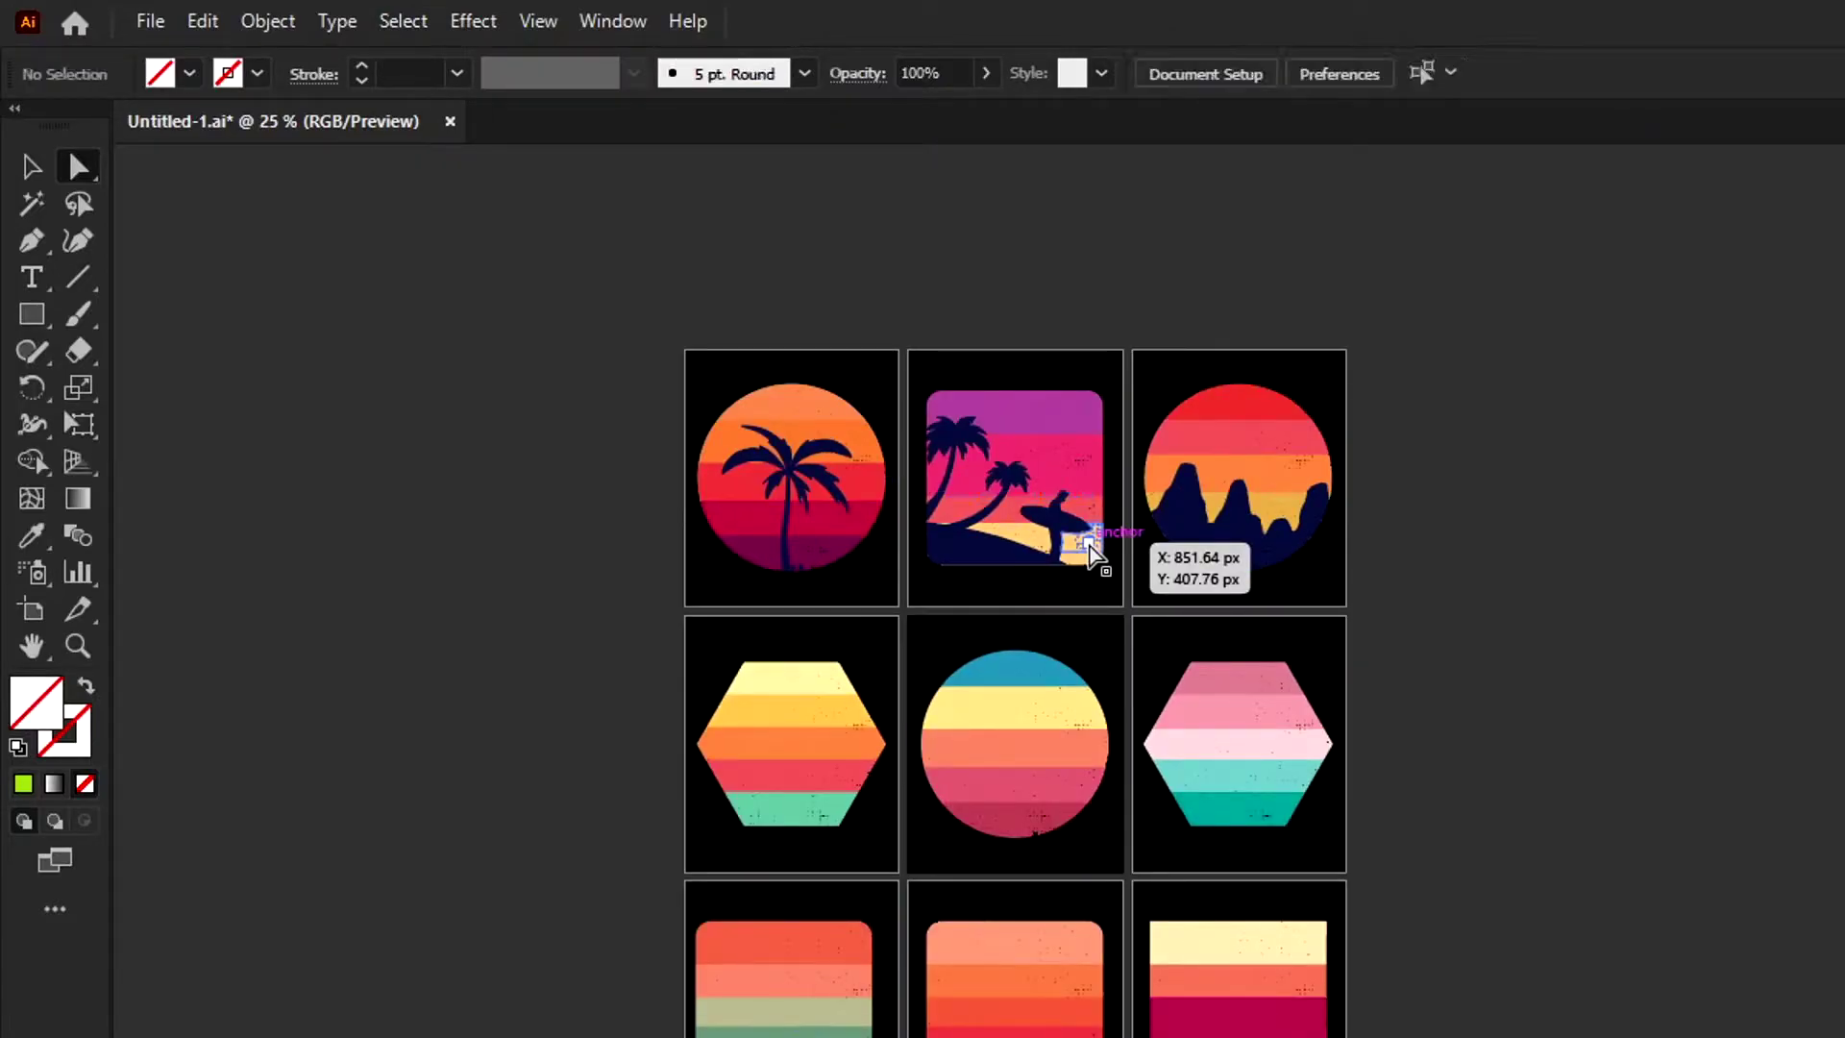
# - Examine the designs in outline view and in normal preview for leftover stray shapes and for the texture cut-outs
pyautogui.scroll(1, 1093, 555)
pyautogui.click(32, 166)
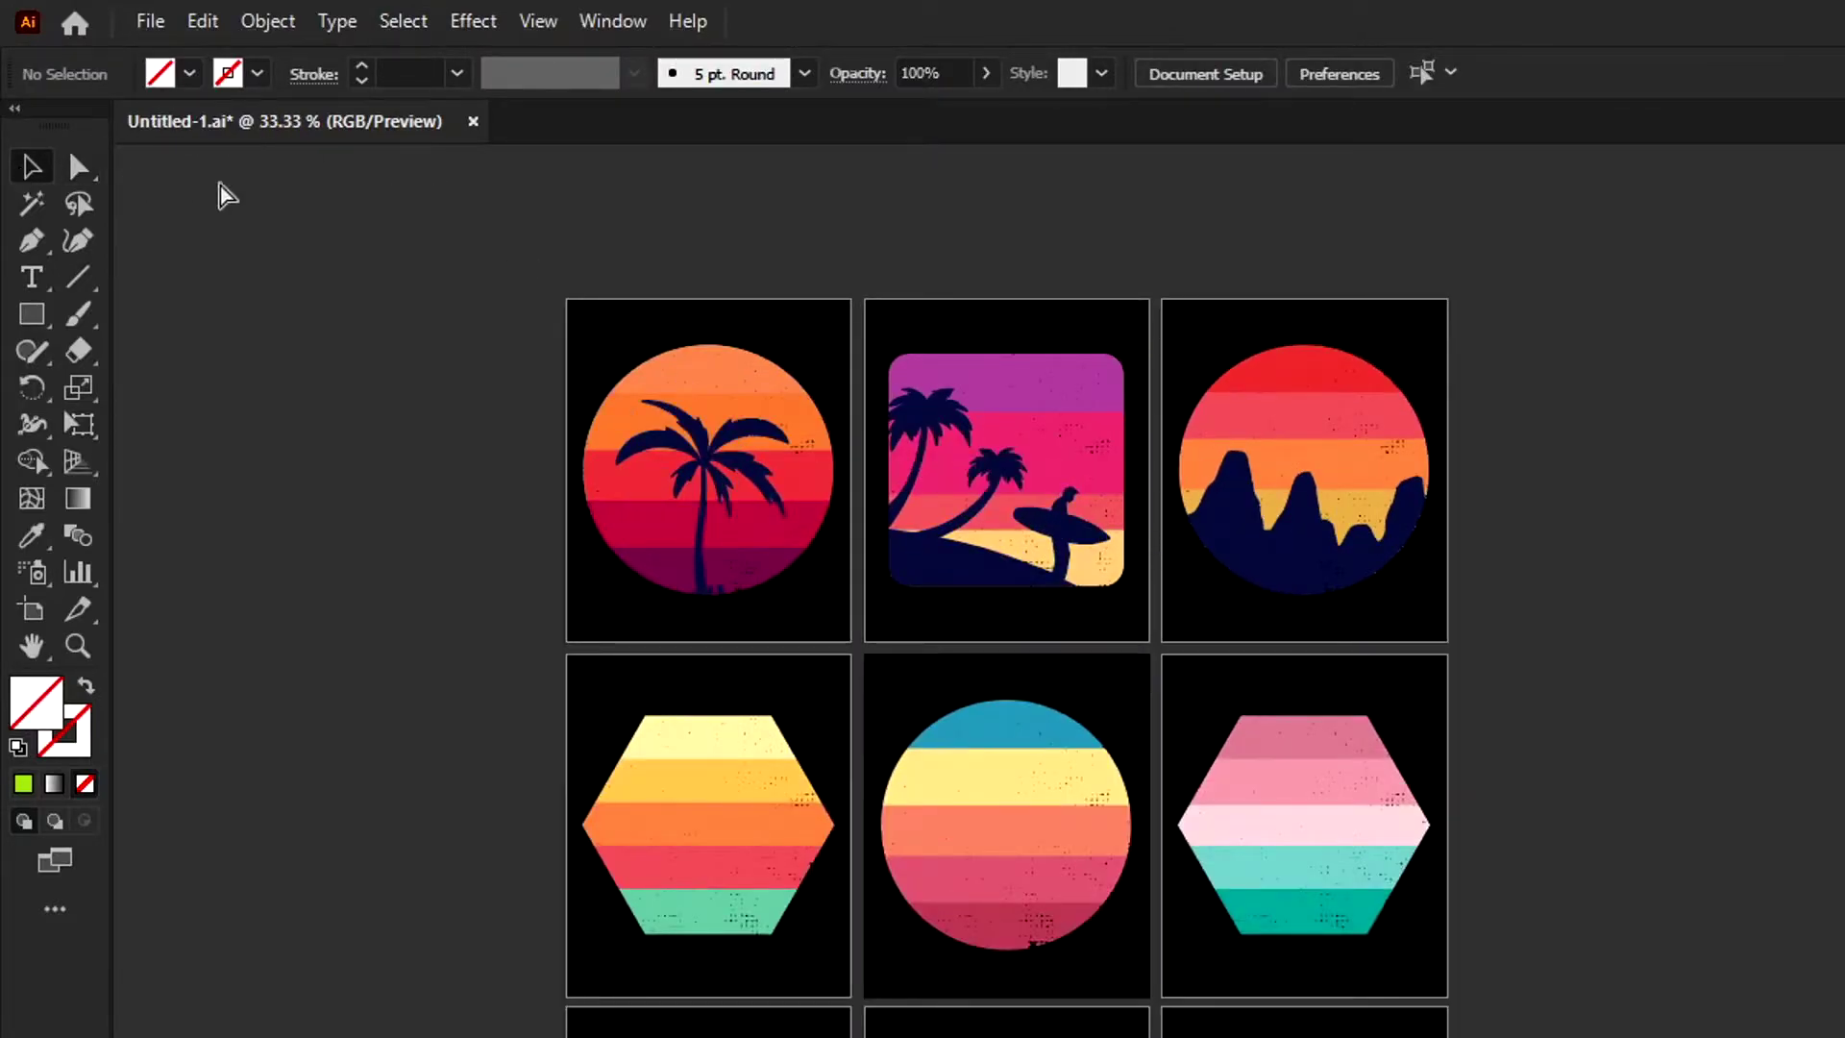
pyautogui.hotkey('ctrl', 'y')
pyautogui.scroll(4, 705, 395)
pyautogui.scroll(-2, 712, 400)
pyautogui.moveTo(1312, 918); pyautogui.dragTo(1610, 168)
pyautogui.hotkey('ctrl', 'y')
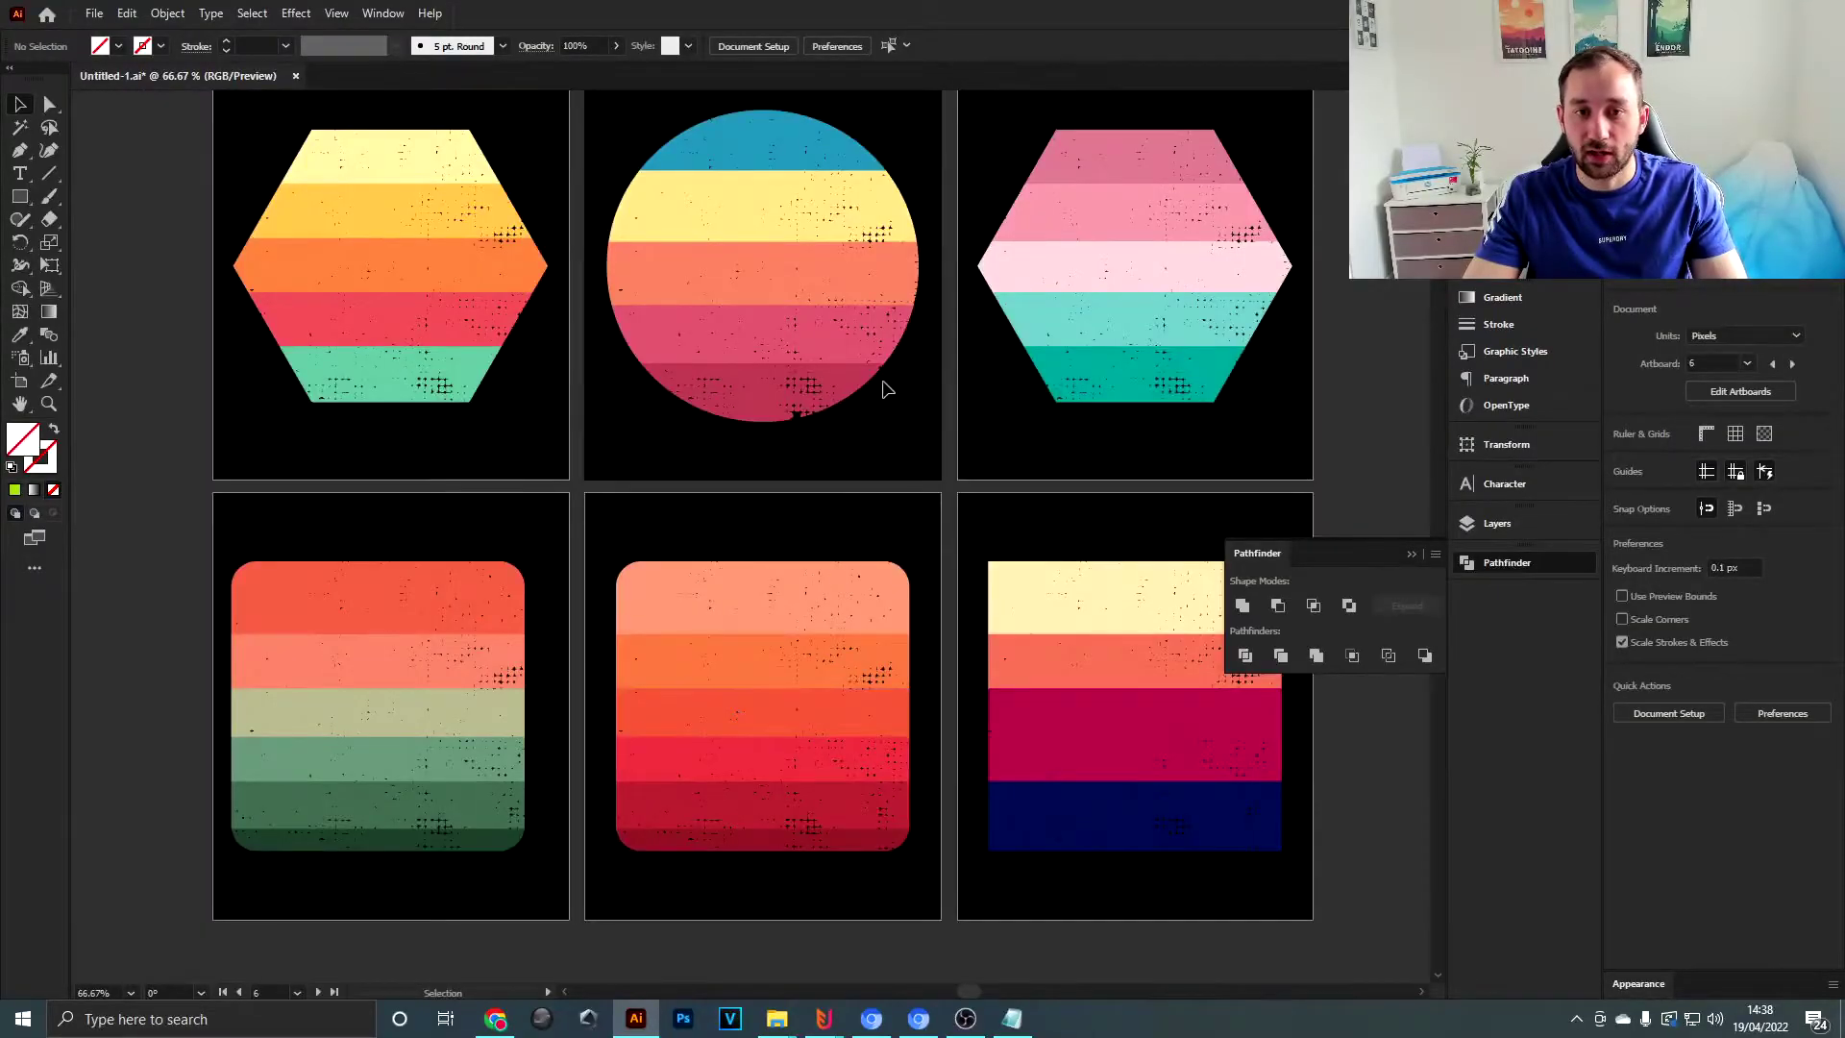
pyautogui.moveTo(1023, 152); pyautogui.dragTo(930, 532)
pyautogui.scroll(4, 673, 672)
pyautogui.scroll(-4, 680, 673)
pyautogui.scroll(-2, 682, 673)
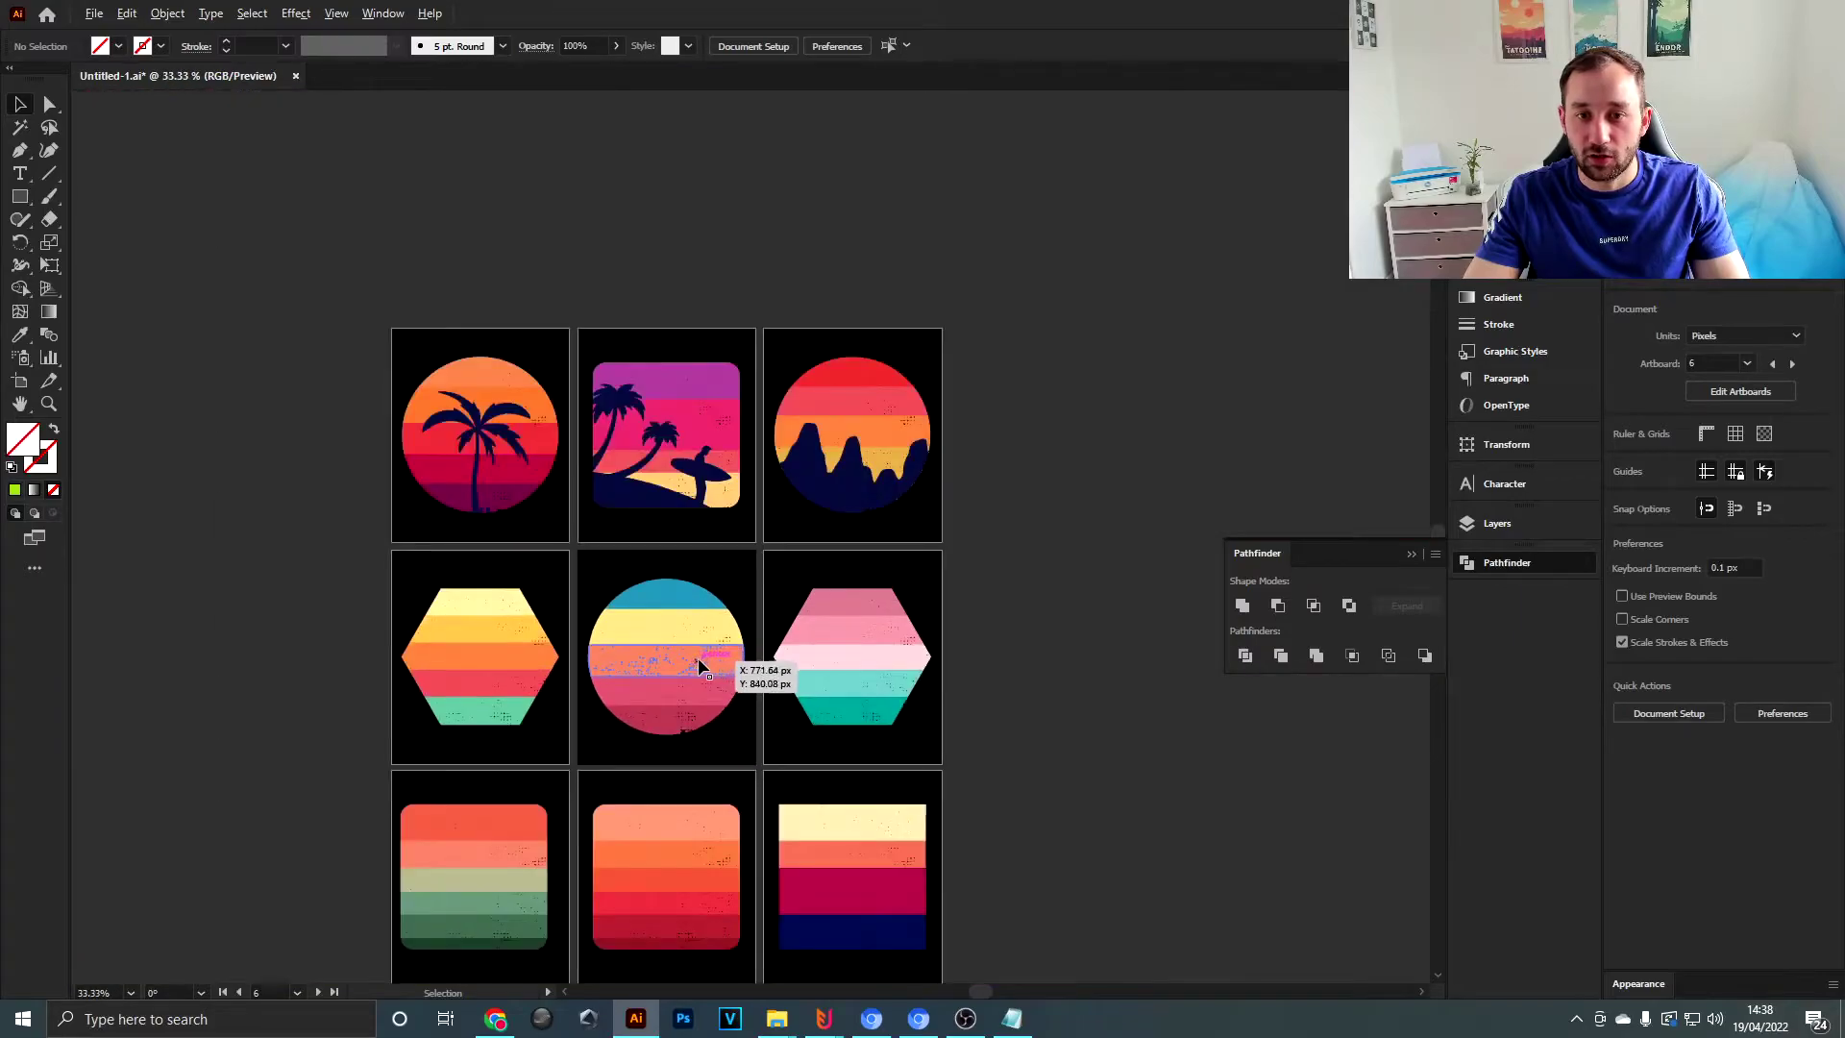